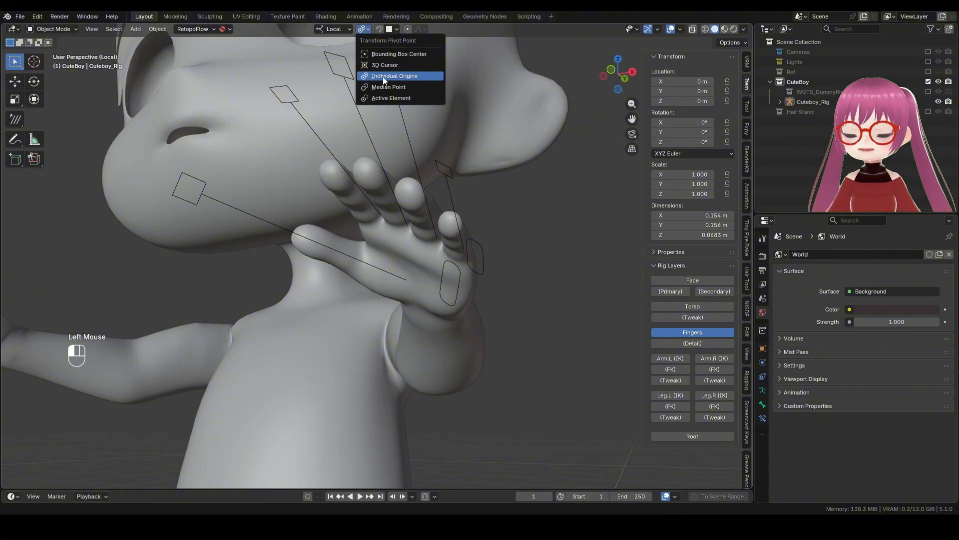
# Step: With Local transform orientation in use, select the Cuteboy_Rig armature and switch it to Pose Mode
pyautogui.click(345, 31)
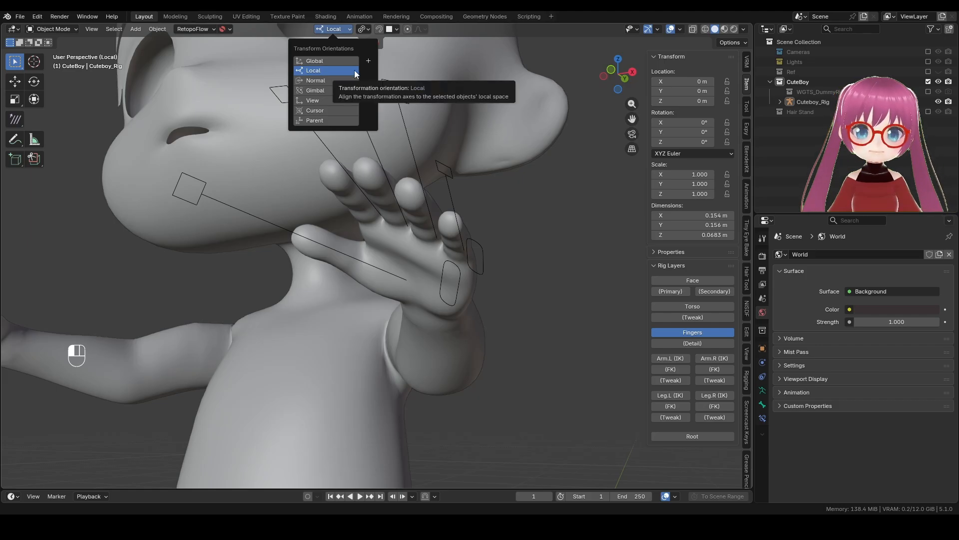
pyautogui.click(411, 149)
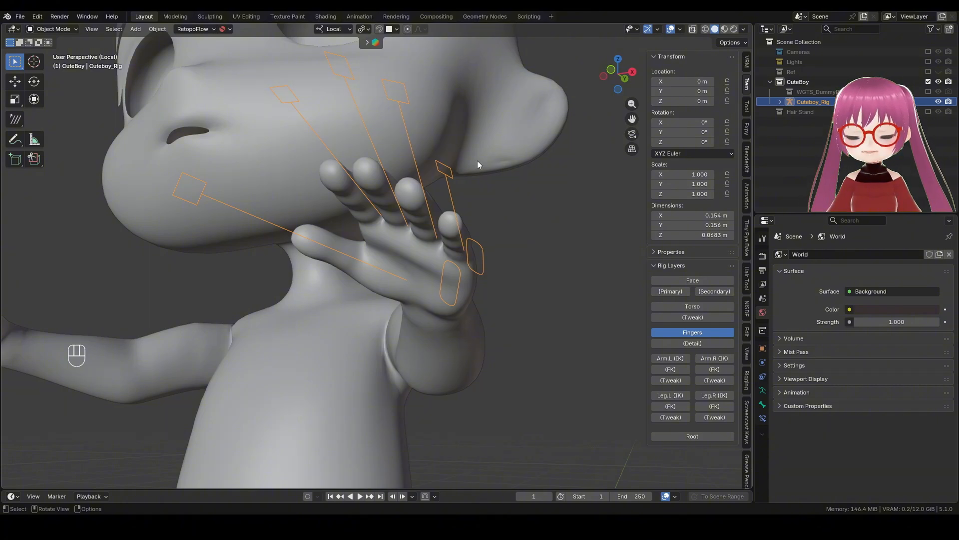
pyautogui.press('Tab')
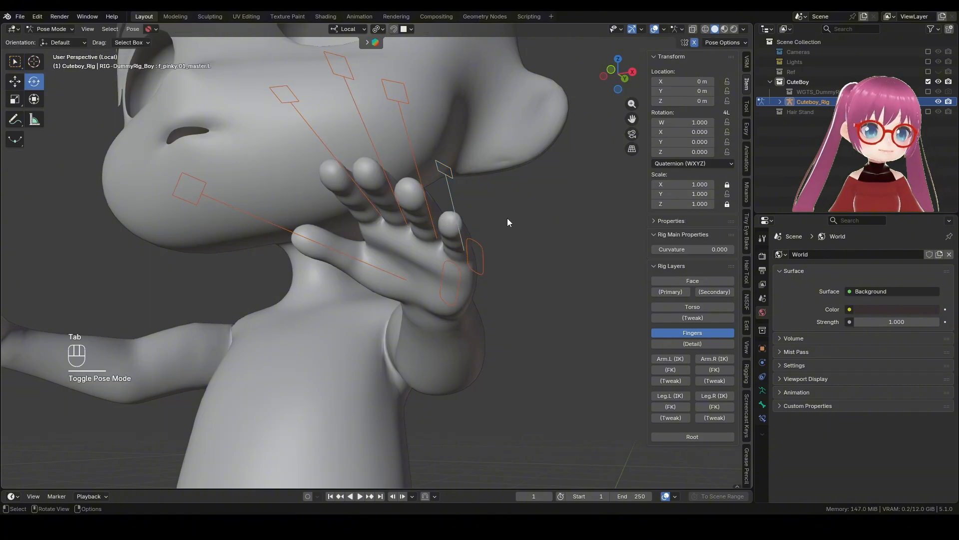
# Step: Rotate the left palm control palm.L about its local X axis to about 18.7° to cup the hand
pyautogui.moveTo(507, 222); pyautogui.dragTo(497, 208, button='middle')
pyautogui.keyDown('shift'); pyautogui.moveTo(497, 206); pyautogui.dragTo(502, 186, button='middle'); pyautogui.keyUp('shift')
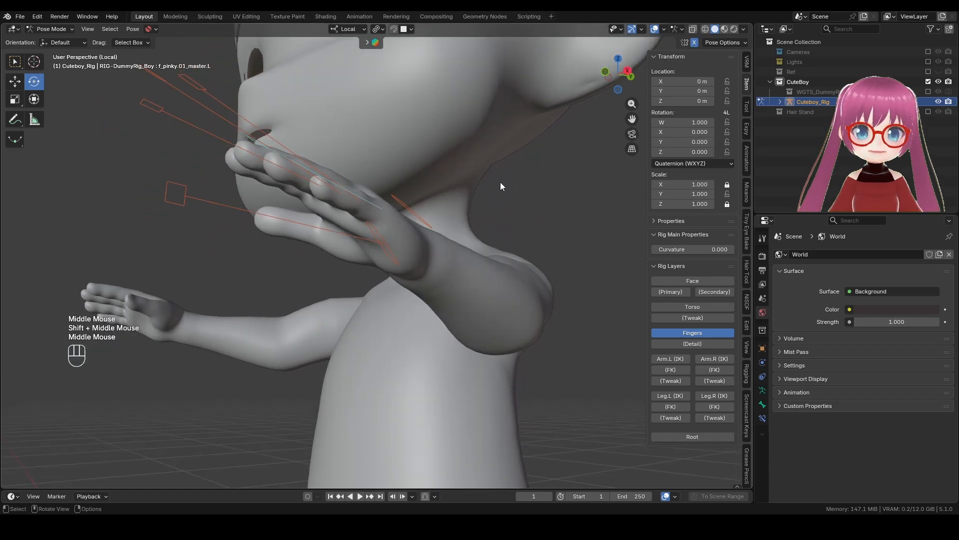
pyautogui.click(414, 217)
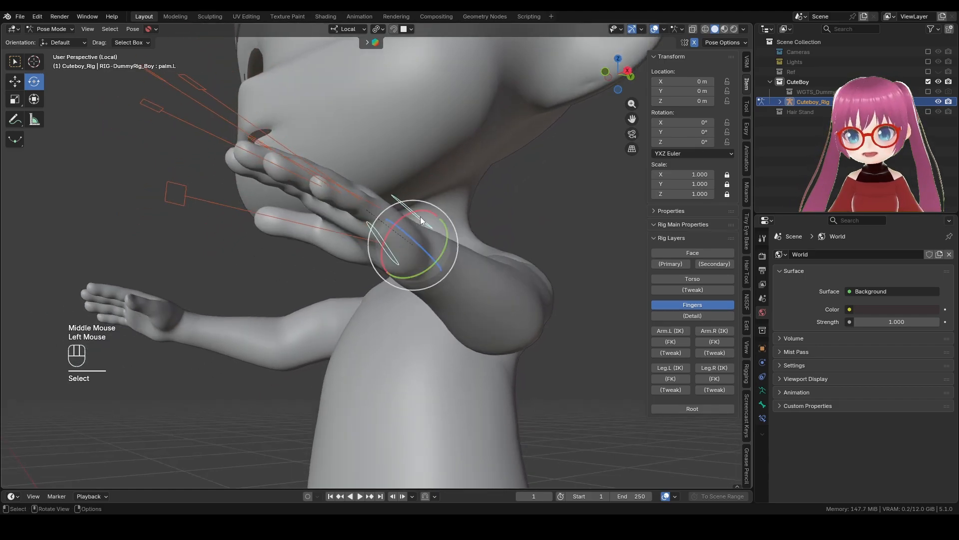
pyautogui.moveTo(421, 217); pyautogui.dragTo(448, 200, button='middle')
pyautogui.click(762, 404)
pyautogui.moveTo(419, 240); pyautogui.dragTo(427, 248, button='middle')
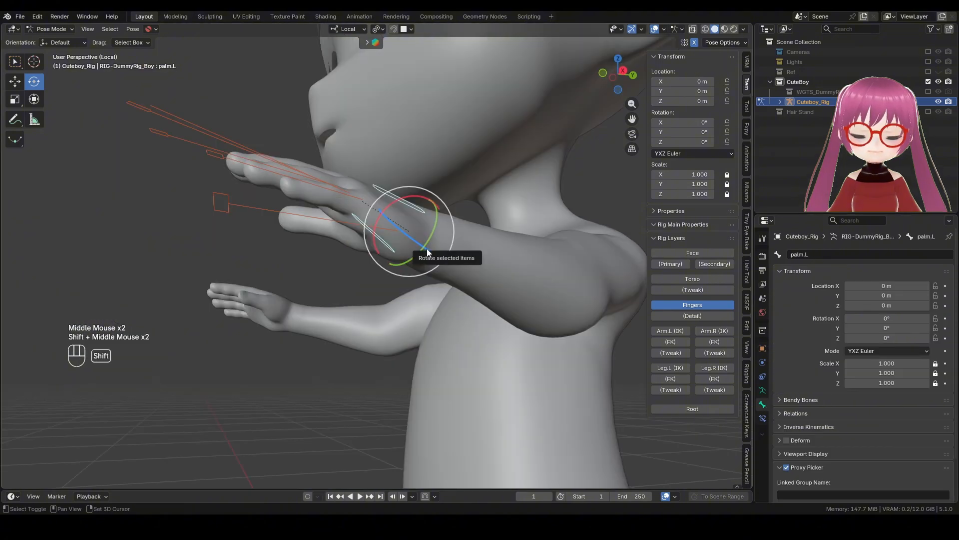
pyautogui.moveTo(405, 215)
pyautogui.mouseDown(button='middle')
pyautogui.moveTo(406, 199)
pyautogui.moveTo(400, 207)
pyautogui.mouseUp(button='middle')
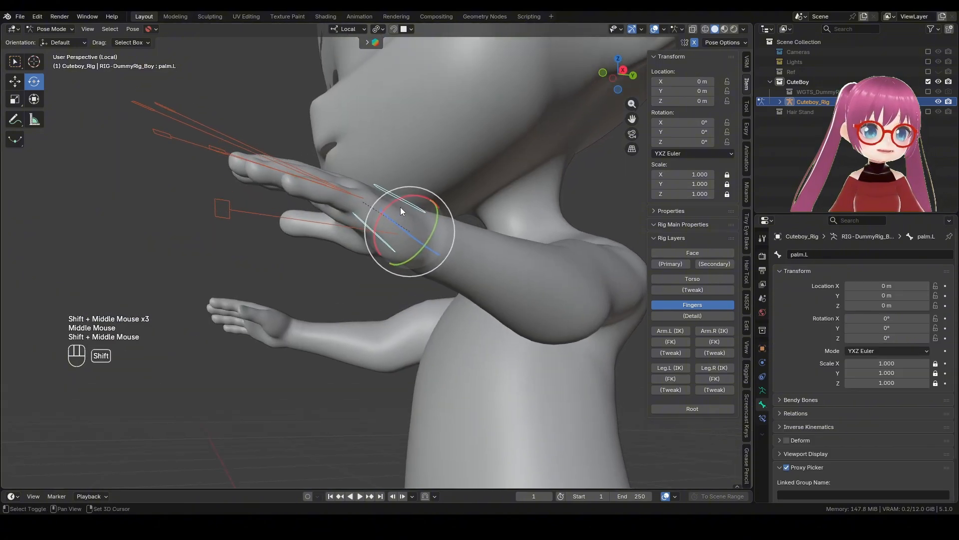
pyautogui.press('r')
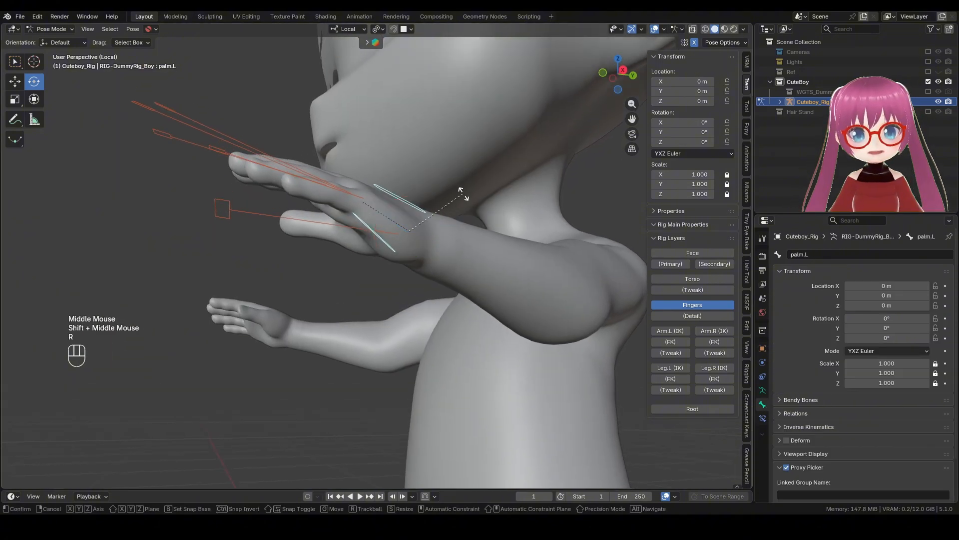
pyautogui.press('x')
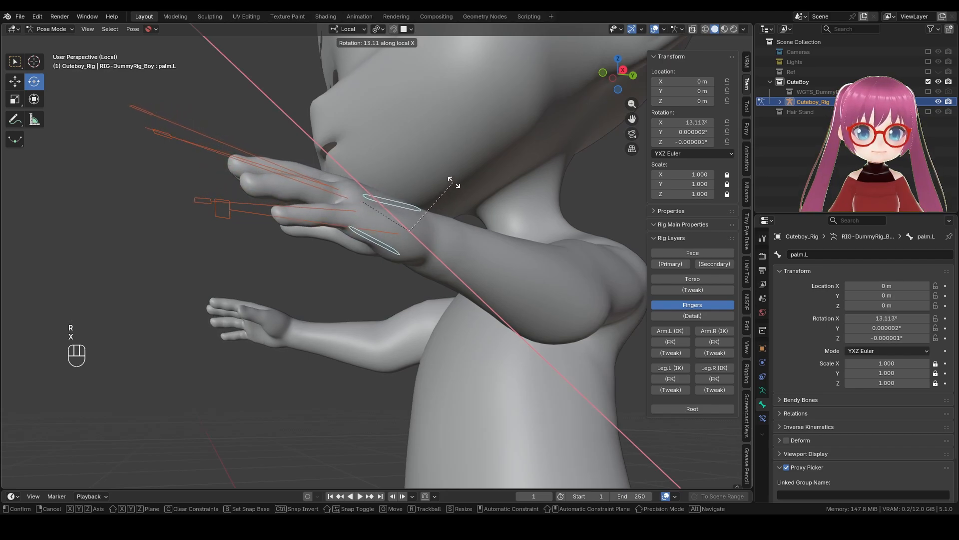
pyautogui.click(452, 178)
pyautogui.keyDown('shift'); pyautogui.moveTo(100, 89); pyautogui.dragTo(99, 103, button='middle'); pyautogui.keyUp('shift')
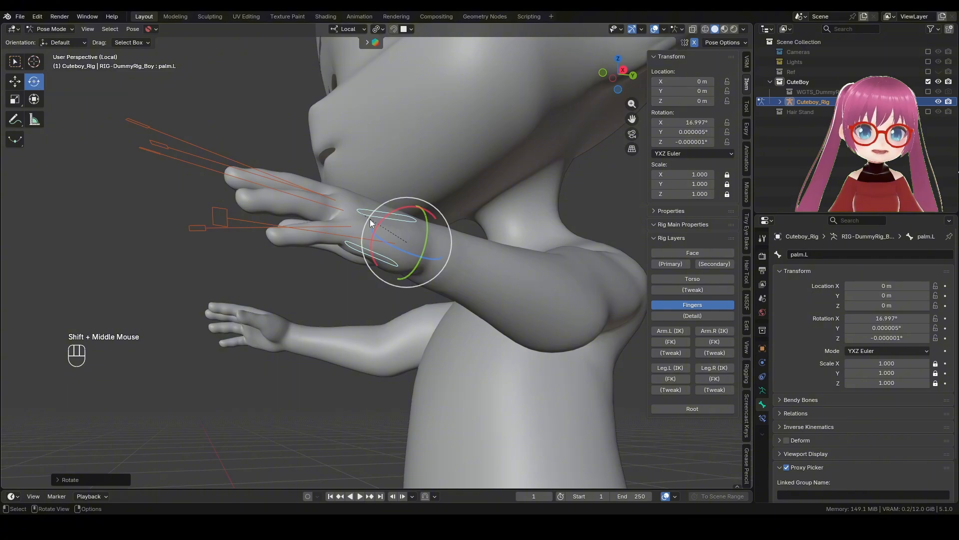
pyautogui.moveTo(381, 218); pyautogui.dragTo(379, 217)
# Step: Select the left pinky and ring finger master controls and scale them to about 0.522 to curl both fingers
pyautogui.moveTo(380, 217); pyautogui.dragTo(435, 200, button='middle')
pyautogui.scroll(2, 350, 280)
pyautogui.keyDown('shift'); pyautogui.moveTo(435, 200); pyautogui.dragTo(525, 114, button='middle'); pyautogui.keyUp('shift')
pyautogui.scroll(-2, 492, 130)
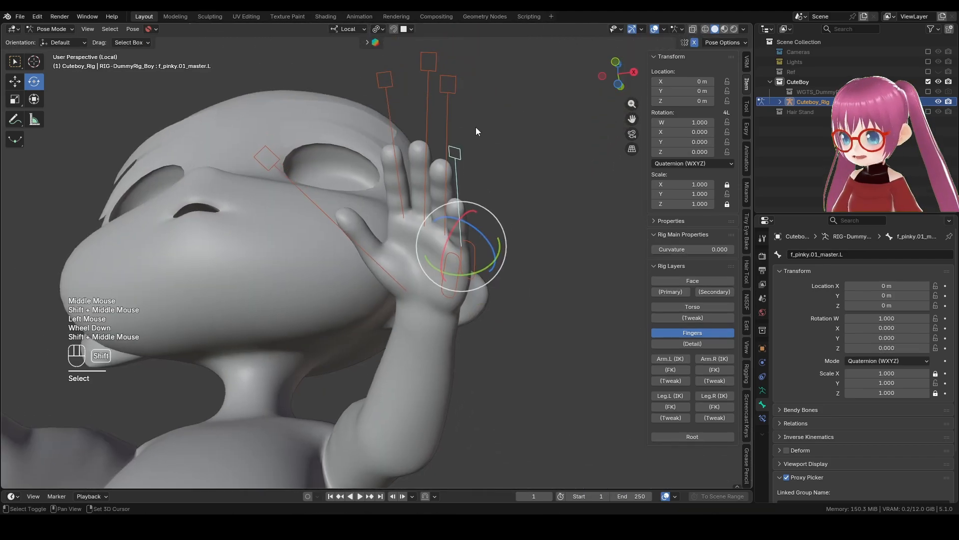
pyautogui.keyDown('shift'); pyautogui.click(447, 123); pyautogui.keyUp('shift')
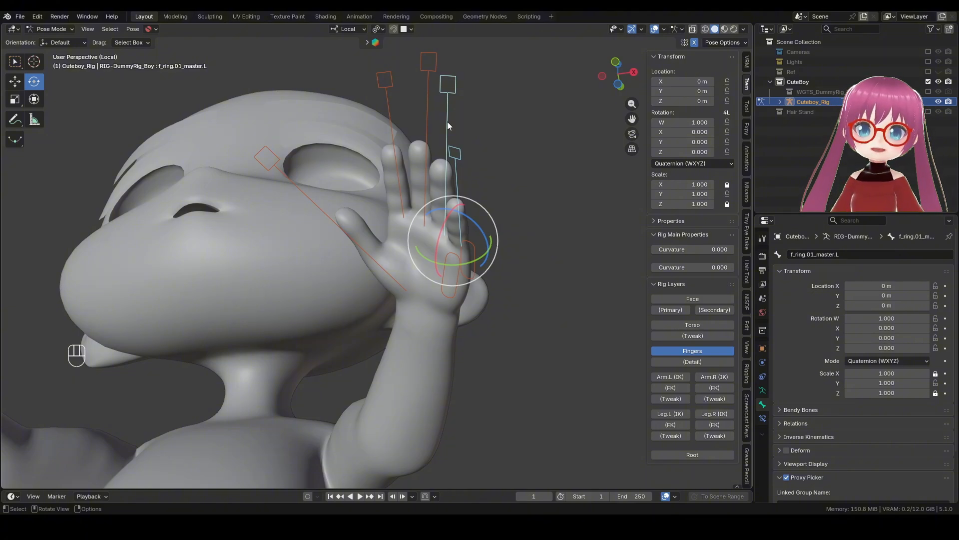
pyautogui.moveTo(448, 126); pyautogui.dragTo(474, 174, button='middle')
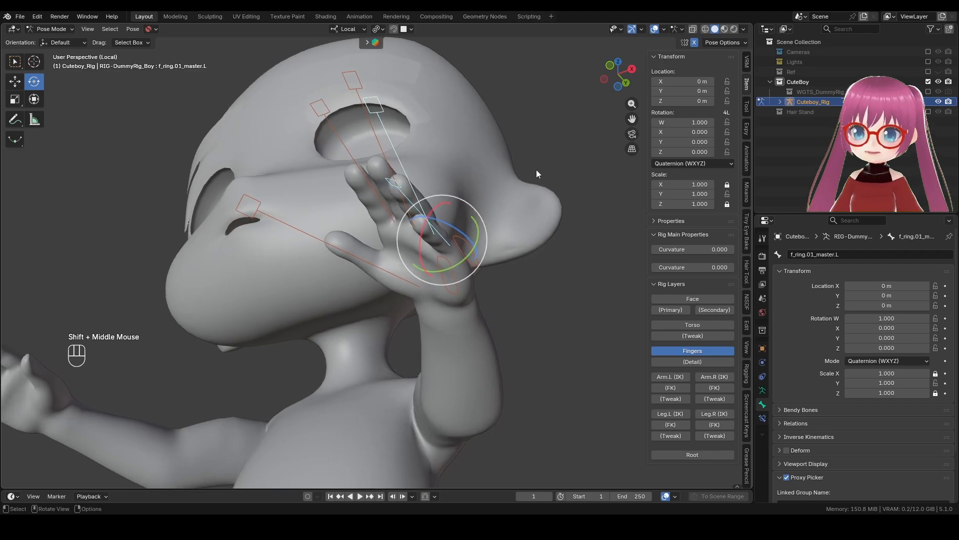
pyautogui.press('s')
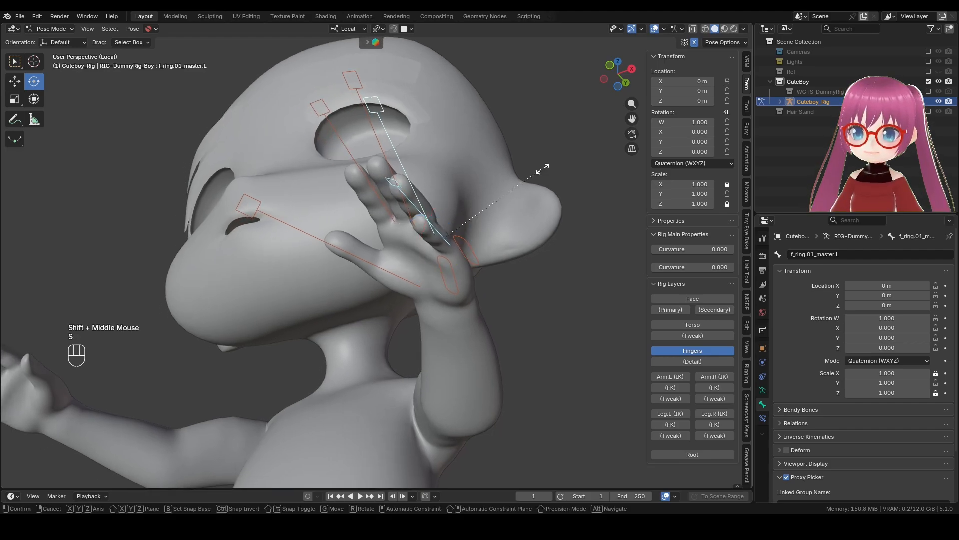
pyautogui.click(495, 200)
# Step: Rotate the pinky and ring finger controls about local X to about W 0.844, X 0.536, folding them toward the palm
pyautogui.moveTo(495, 200); pyautogui.dragTo(434, 208, button='middle')
pyautogui.scroll(2, 453, 183)
pyautogui.moveTo(434, 207); pyautogui.dragTo(480, 136, button='middle')
pyautogui.keyDown('shift'); pyautogui.scroll(1, 413, 217); pyautogui.keyUp('shift')
pyautogui.scroll(1, 481, 136)
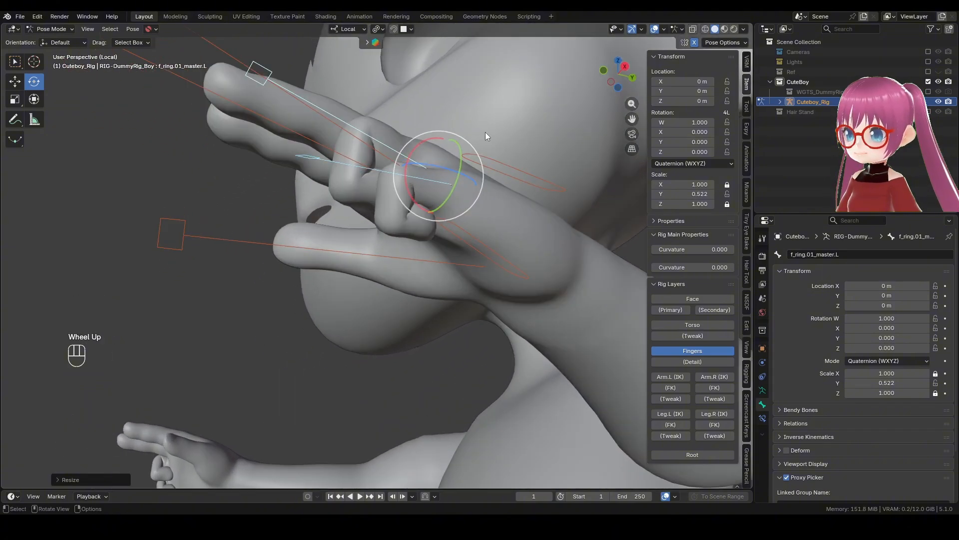
pyautogui.press('r')
pyautogui.press('x')
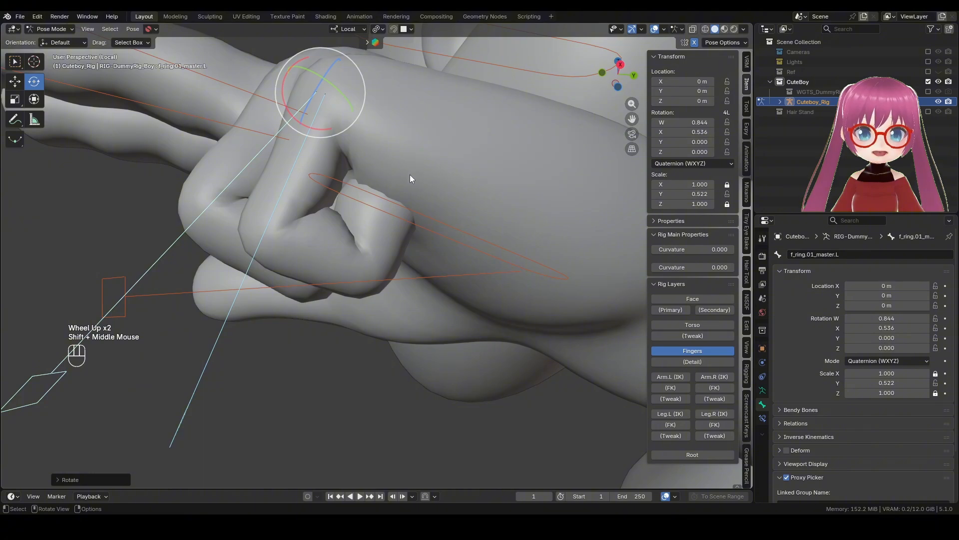
# Step: Select the left middle finger master control and scale it to about 0.497 to curl the finger
pyautogui.moveTo(394, 168); pyautogui.dragTo(412, 173, button='middle')
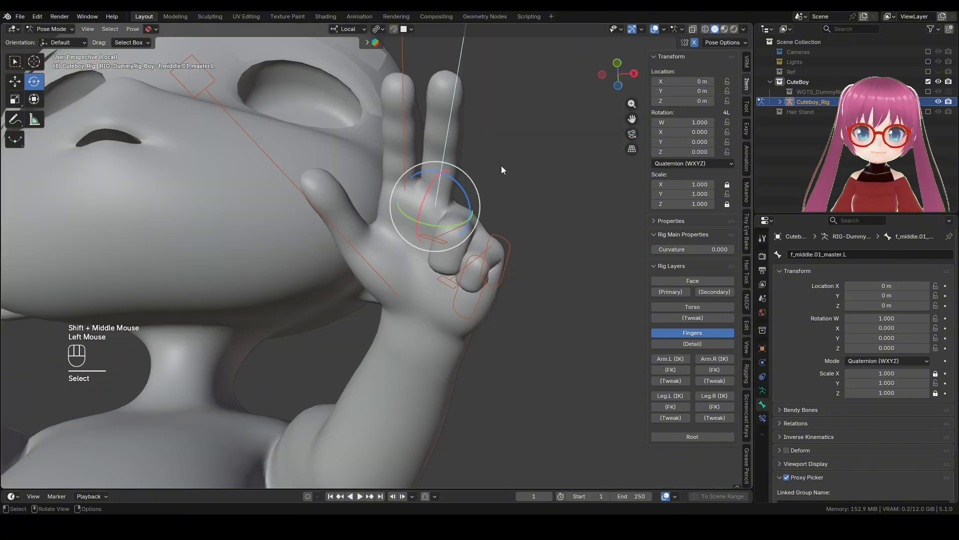
pyautogui.moveTo(501, 166); pyautogui.dragTo(460, 200, button='middle')
pyautogui.moveTo(460, 199); pyautogui.dragTo(475, 200, button='middle')
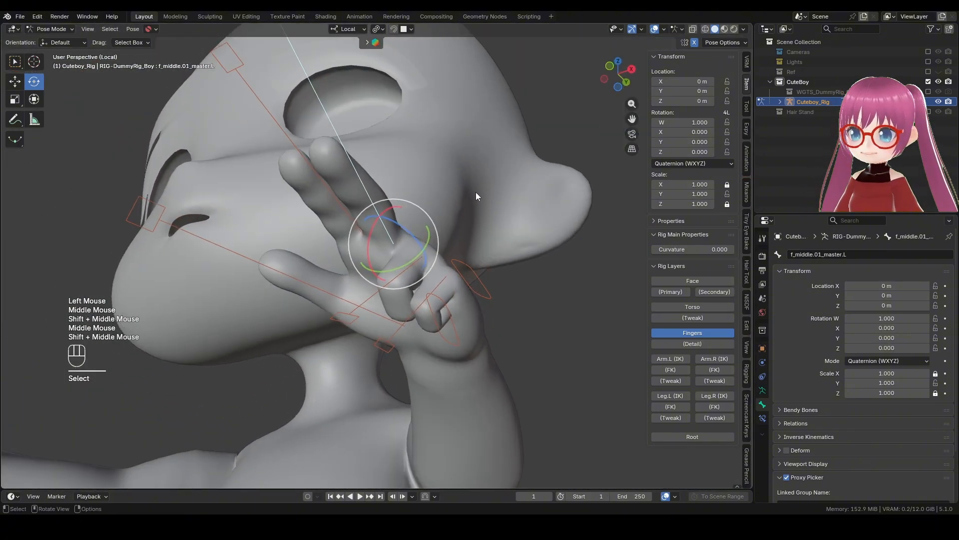
pyautogui.press('s')
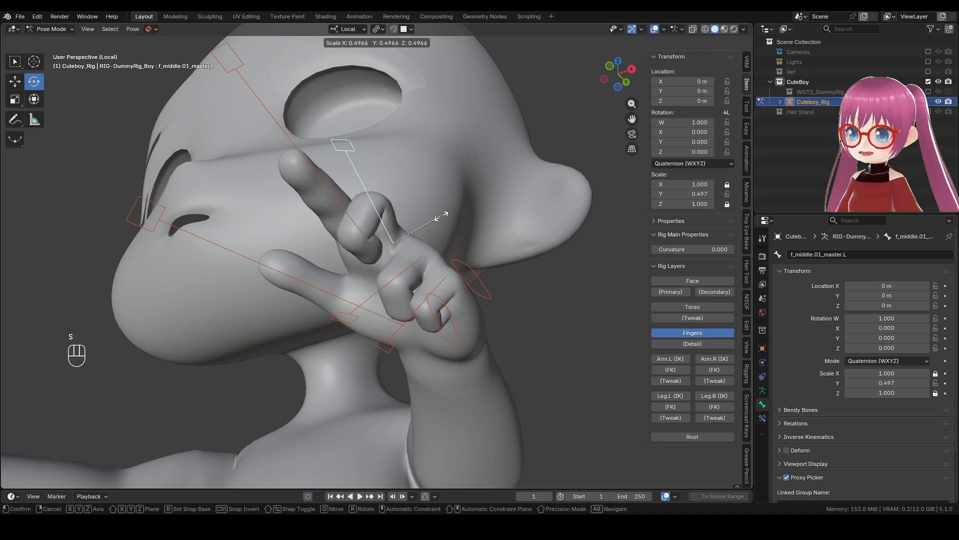
pyautogui.click(441, 219)
# Step: Rotate the middle finger control about local X to about W 0.813, X 0.582, folding it toward the palm
pyautogui.moveTo(441, 220); pyautogui.dragTo(435, 209, button='middle')
pyautogui.keyDown('shift'); pyautogui.moveTo(435, 210); pyautogui.dragTo(412, 193, button='middle'); pyautogui.keyUp('shift')
pyautogui.scroll(2, 427, 198)
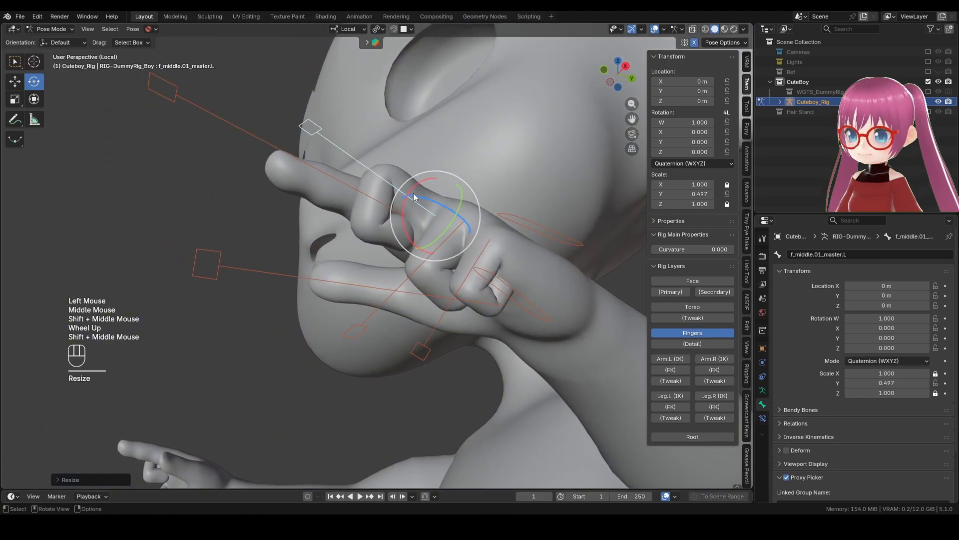
pyautogui.moveTo(407, 199); pyautogui.dragTo(450, 235)
# Step: Refine the middle finger control's local X rotation to about W 0.851, X 0.524 and its scale to about 0.475
pyautogui.moveTo(387, 240); pyautogui.dragTo(495, 225, button='middle')
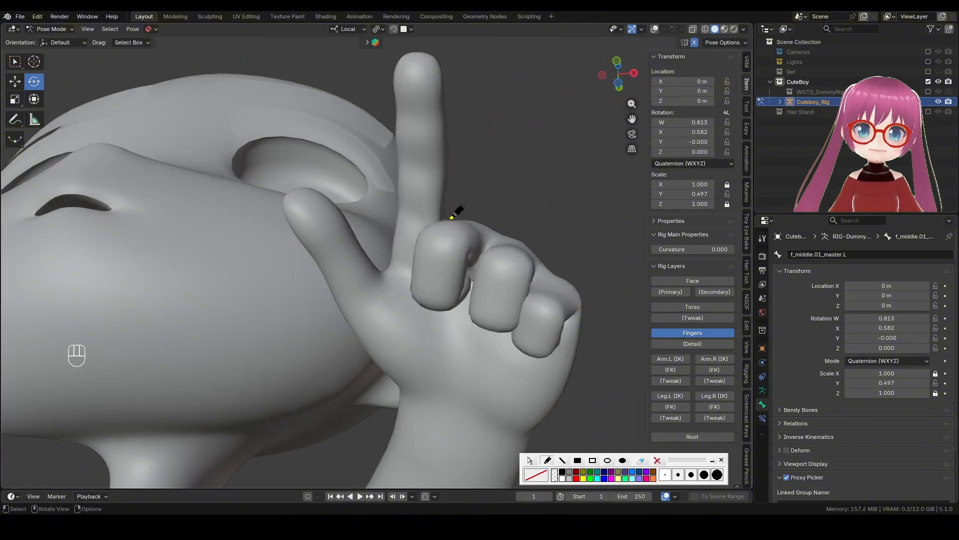
pyautogui.moveTo(452, 219)
pyautogui.mouseDown()
pyautogui.moveTo(458, 188)
pyautogui.moveTo(463, 198)
pyautogui.mouseUp()
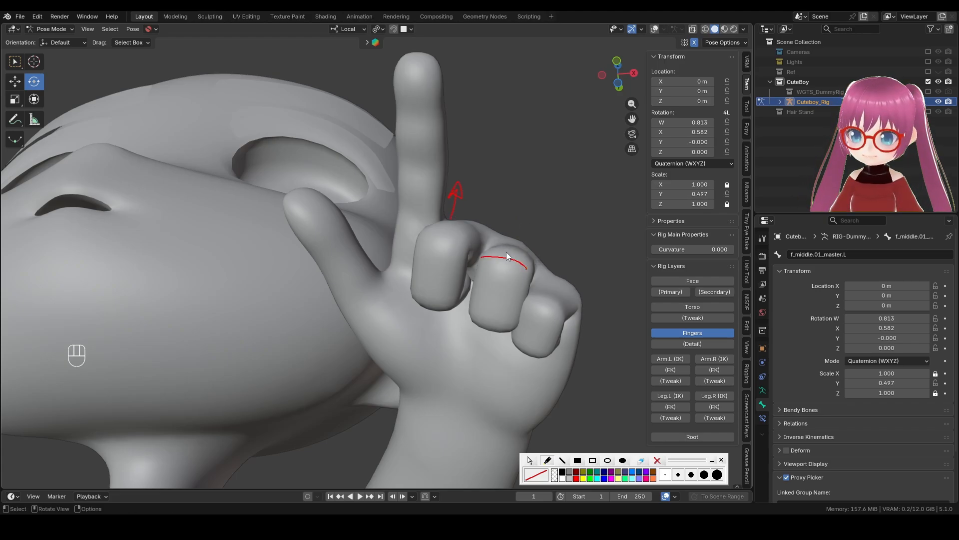
pyautogui.moveTo(425, 228)
pyautogui.mouseDown(button='middle')
pyautogui.moveTo(466, 232)
pyautogui.moveTo(433, 228)
pyautogui.mouseUp(button='middle')
pyautogui.moveTo(423, 208); pyautogui.dragTo(441, 203)
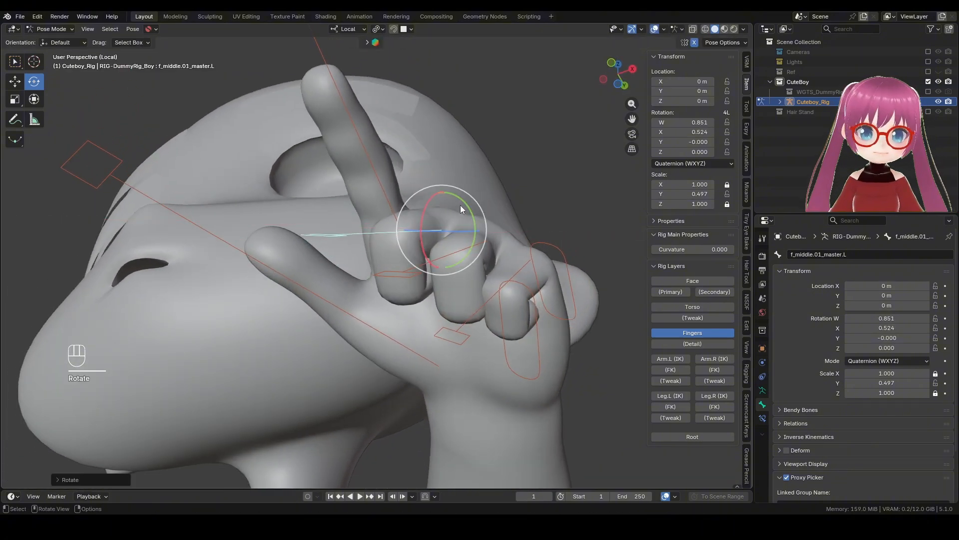
pyautogui.moveTo(461, 204); pyautogui.dragTo(542, 215, button='middle')
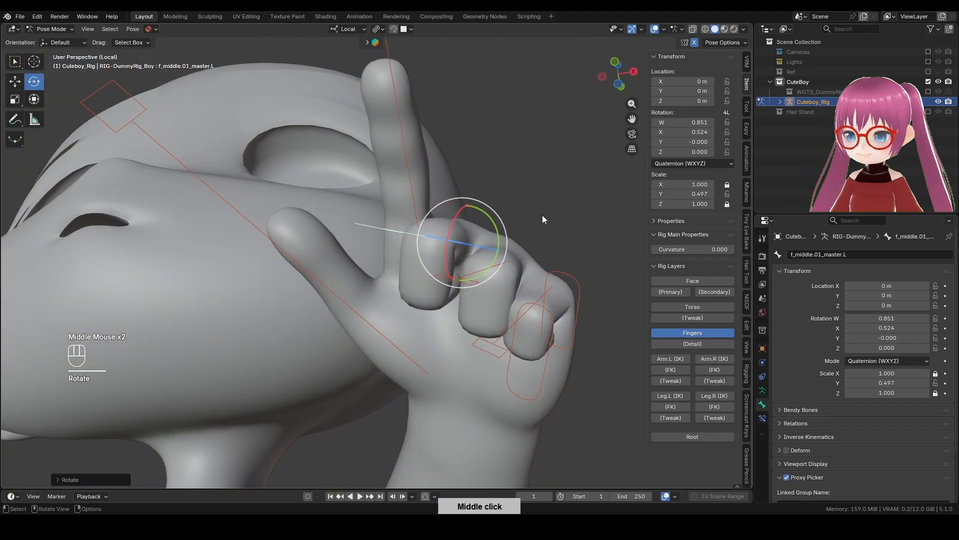
pyautogui.press('s')
pyautogui.click(541, 218)
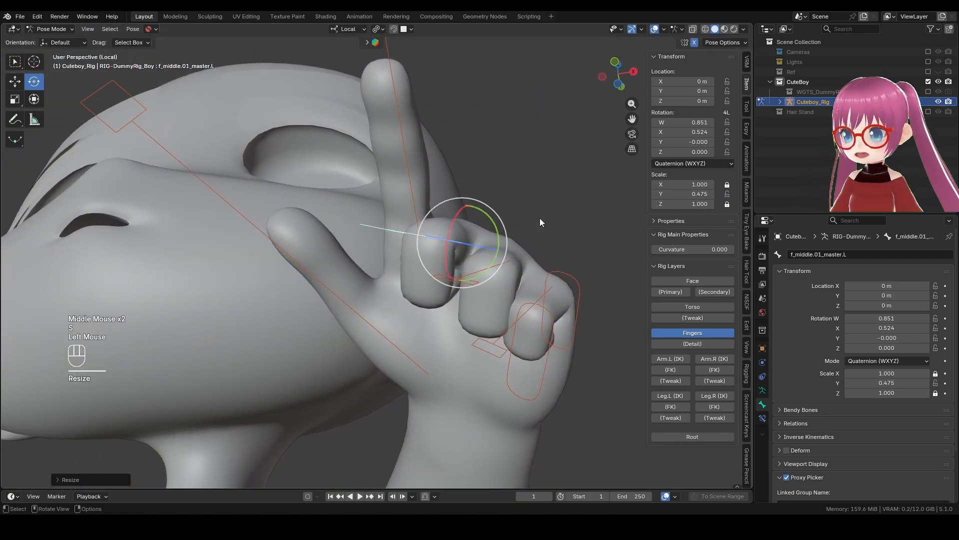
# Step: Scale the left index finger master control to about 0.589 and rotate it about local X to about W 0.954, X 0.301
pyautogui.keyDown('shift'); pyautogui.moveTo(528, 223); pyautogui.dragTo(467, 241, button='middle'); pyautogui.keyUp('shift')
pyautogui.click(475, 230)
pyautogui.press('s')
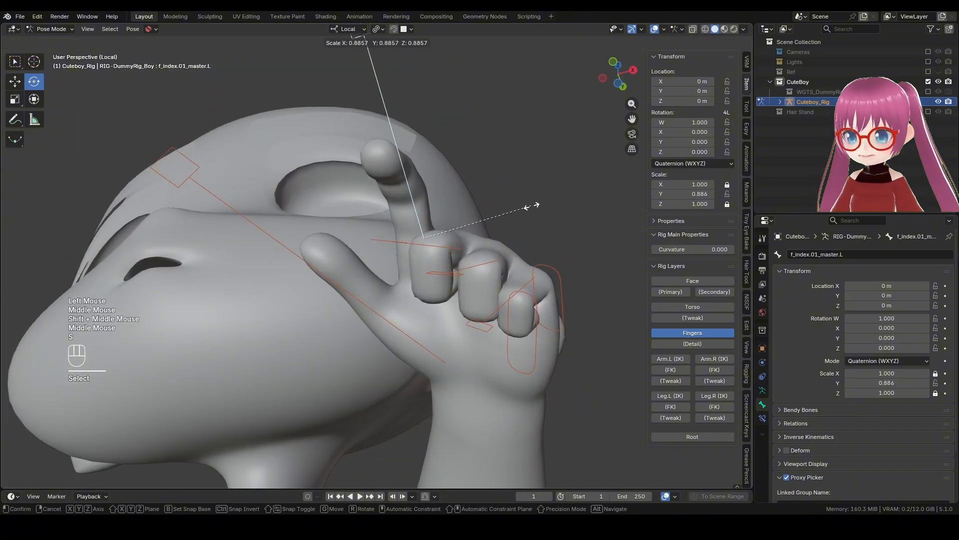
pyautogui.click(500, 244)
pyautogui.moveTo(500, 244); pyautogui.dragTo(455, 249, button='middle')
pyautogui.press('s')
pyautogui.click(489, 248)
pyautogui.keyDown('shift'); pyautogui.moveTo(455, 249); pyautogui.dragTo(422, 244, button='middle'); pyautogui.keyUp('shift')
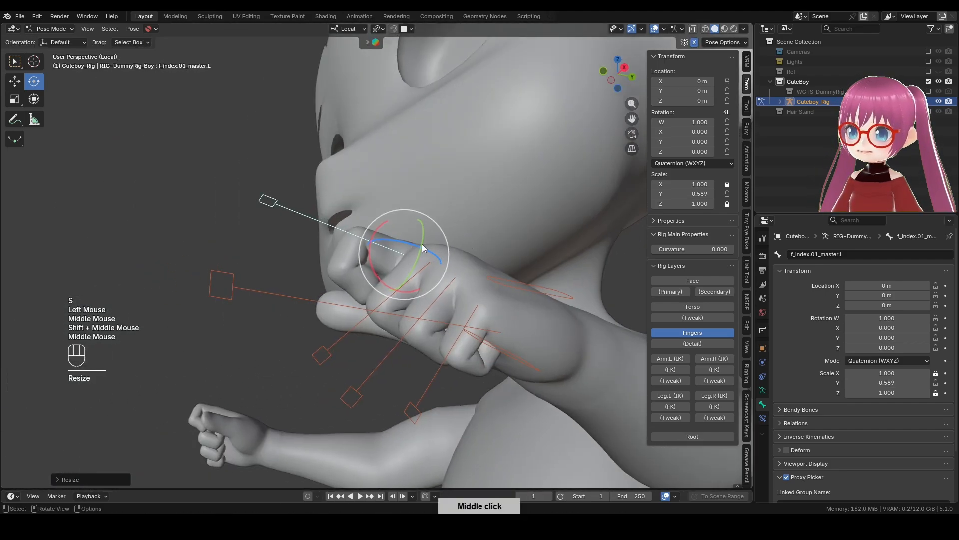
pyautogui.moveTo(368, 255); pyautogui.dragTo(377, 279)
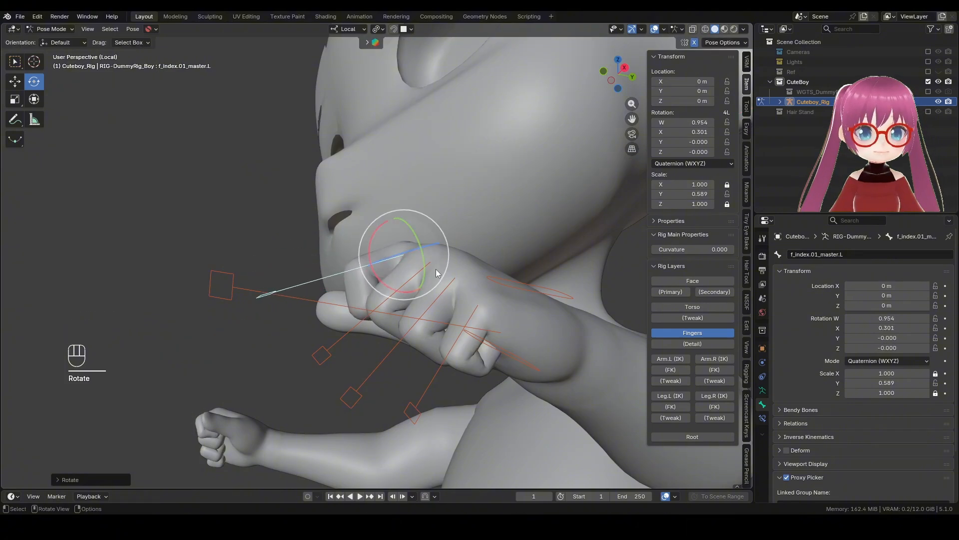
# Step: Rotate the palm control palm.L about 2.8° around its local Z axis to bring the fingers closer together
pyautogui.moveTo(435, 276); pyautogui.dragTo(484, 303, button='middle')
pyautogui.moveTo(485, 302); pyautogui.dragTo(510, 244, button='middle')
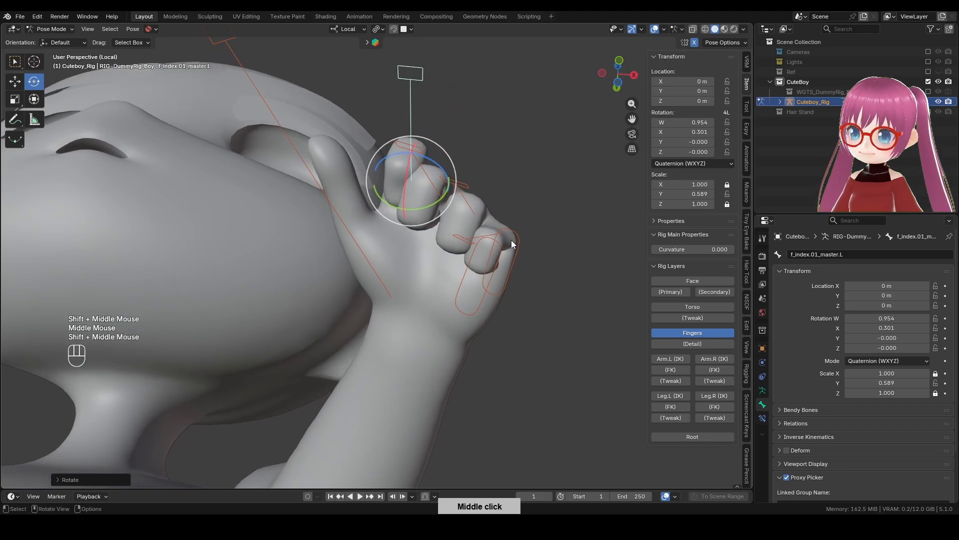
pyautogui.click(521, 241)
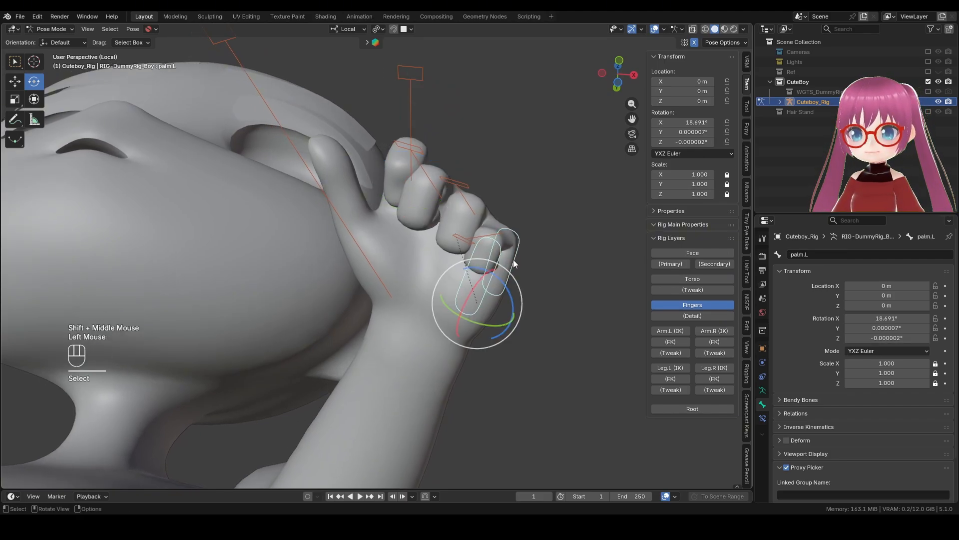
pyautogui.keyDown('shift'); pyautogui.moveTo(514, 260); pyautogui.dragTo(533, 233, button='middle'); pyautogui.keyUp('shift')
pyautogui.click(533, 233)
pyautogui.press('r')
pyautogui.press('z')
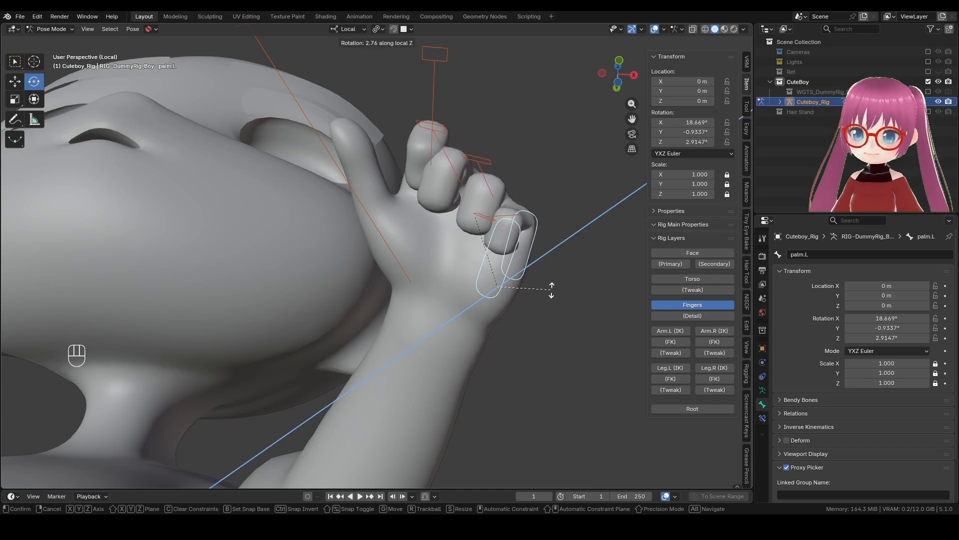
pyautogui.click(552, 290)
# Step: Rotate the left pinky and ring finger master controls together about local Y, bringing the pinky to about Y -0.066, Z -0.042
pyautogui.click(513, 218)
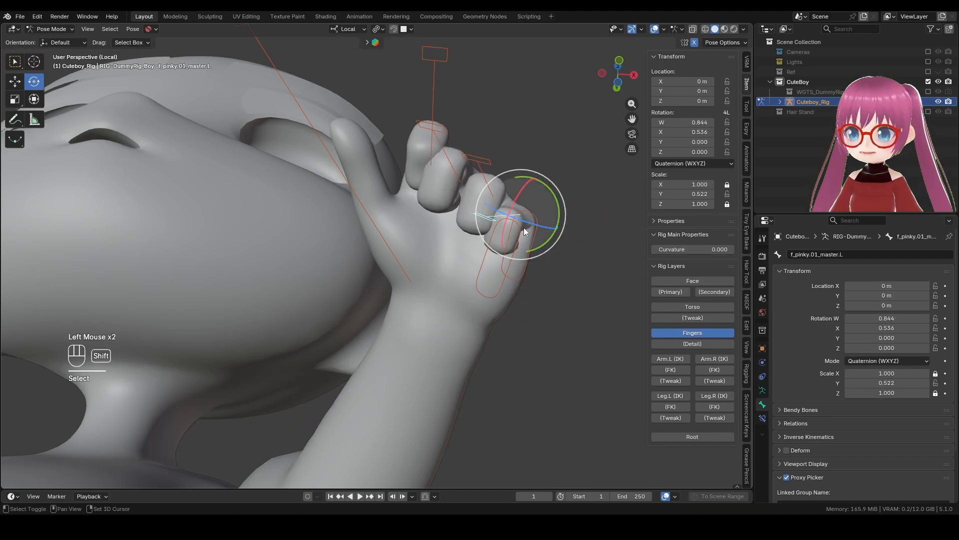
pyautogui.keyDown('shift'); pyautogui.moveTo(524, 227); pyautogui.dragTo(525, 230, button='middle'); pyautogui.keyUp('shift')
pyautogui.moveTo(525, 230)
pyautogui.keyDown('ctrl'); pyautogui.mouseDown(button='middle')
pyautogui.moveTo(542, 240)
pyautogui.moveTo(526, 229)
pyautogui.moveTo(519, 238)
pyautogui.mouseUp(button='middle'); pyautogui.keyUp('ctrl')
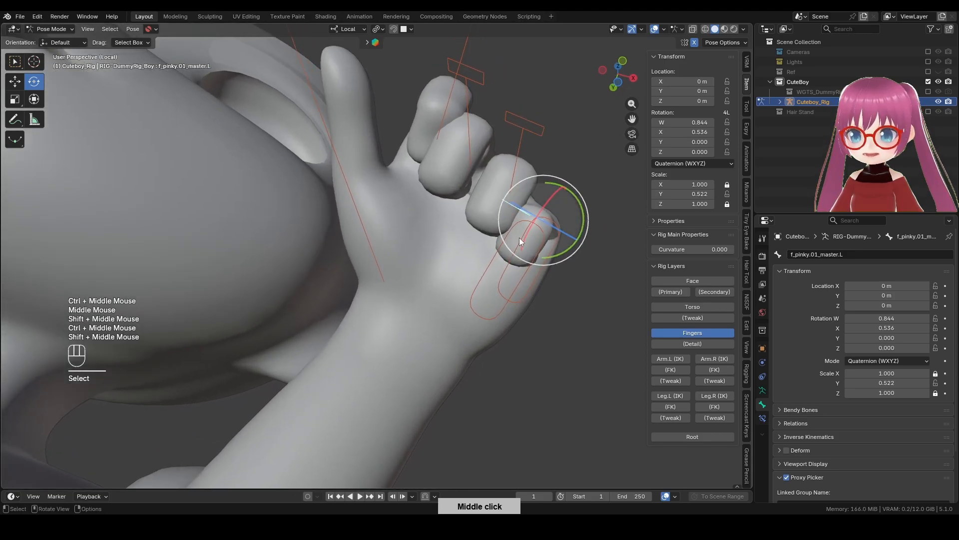
pyautogui.click(517, 162)
pyautogui.keyDown('shift'); pyautogui.click(528, 211); pyautogui.keyUp('shift')
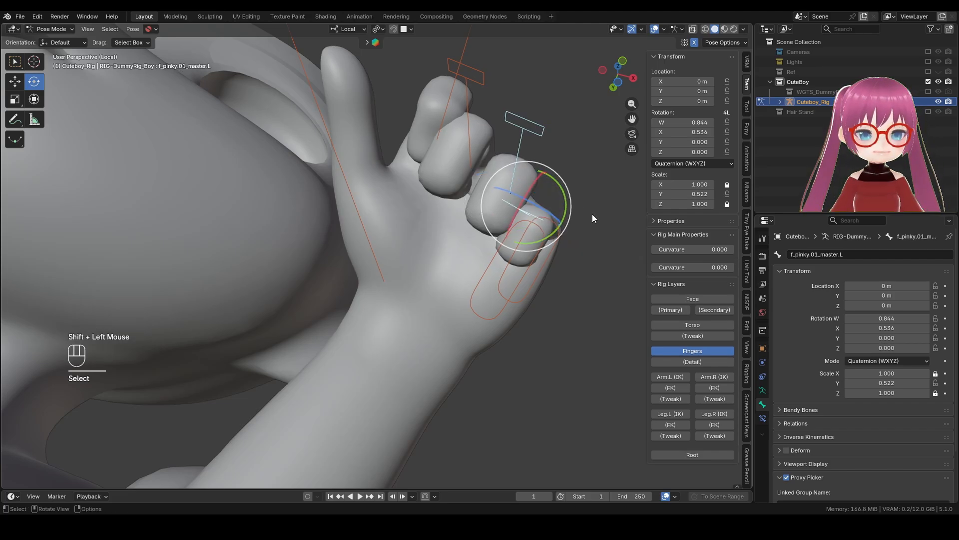
pyautogui.press('r')
pyautogui.press('y')
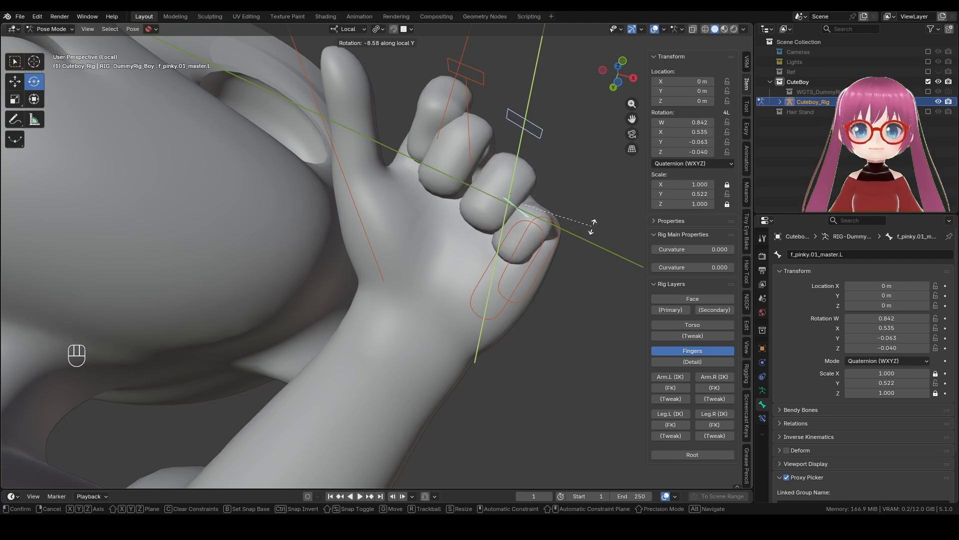
pyautogui.click(573, 211)
pyautogui.click(572, 290)
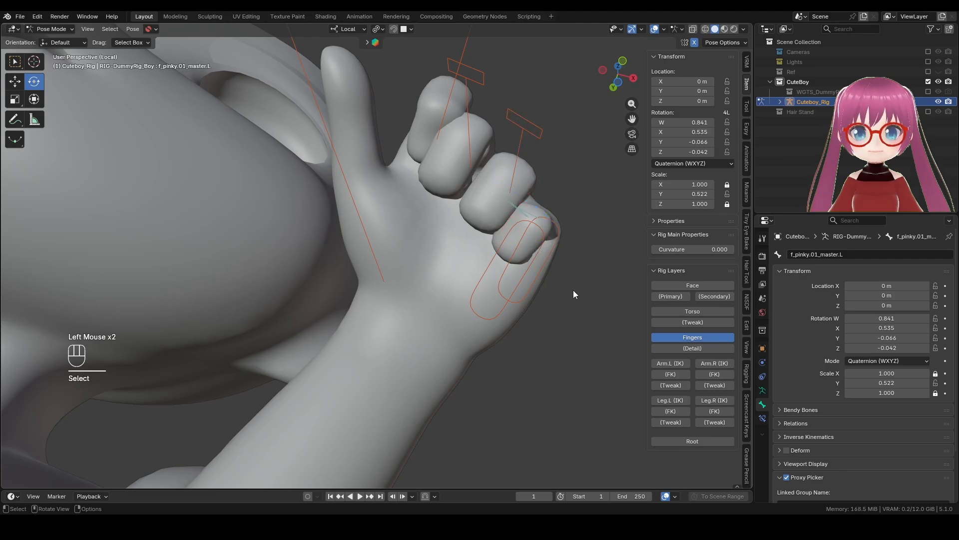
# Step: Mark the folding direction of the curled fingers toward the palm with red arrows and restore the viewport overlays
pyautogui.moveTo(579, 198); pyautogui.dragTo(559, 210)
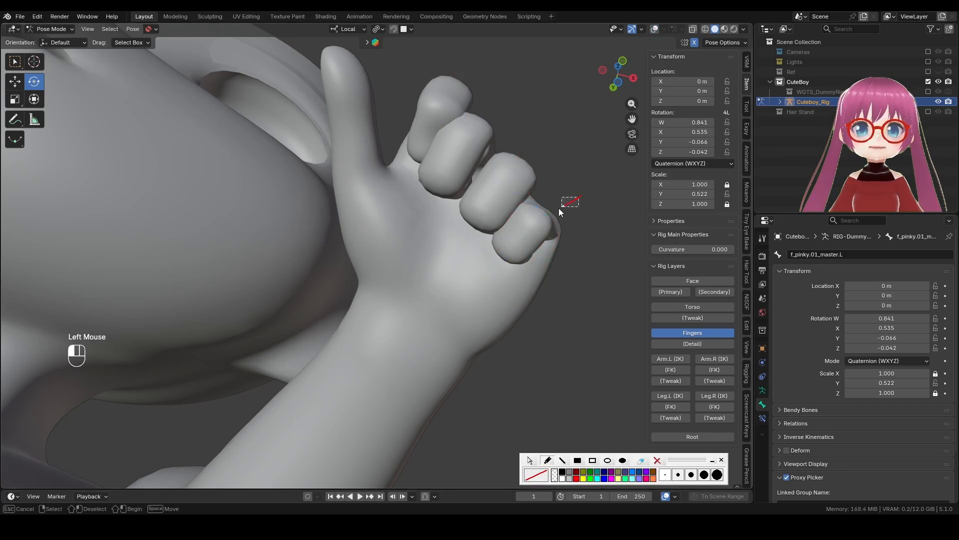
pyautogui.moveTo(477, 251); pyautogui.dragTo(471, 260)
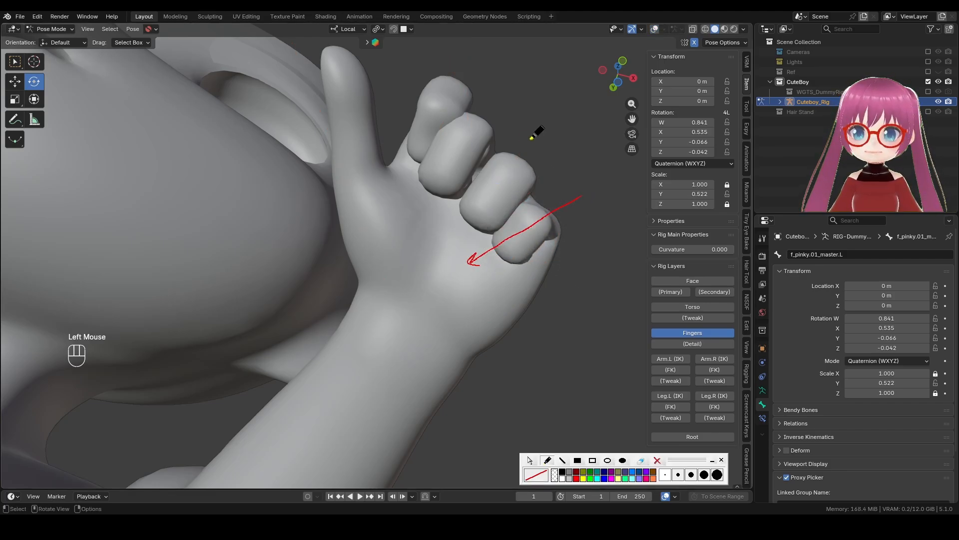
pyautogui.moveTo(467, 98)
pyautogui.mouseDown()
pyautogui.moveTo(435, 190)
pyautogui.moveTo(445, 212)
pyautogui.mouseUp()
pyautogui.click(655, 30)
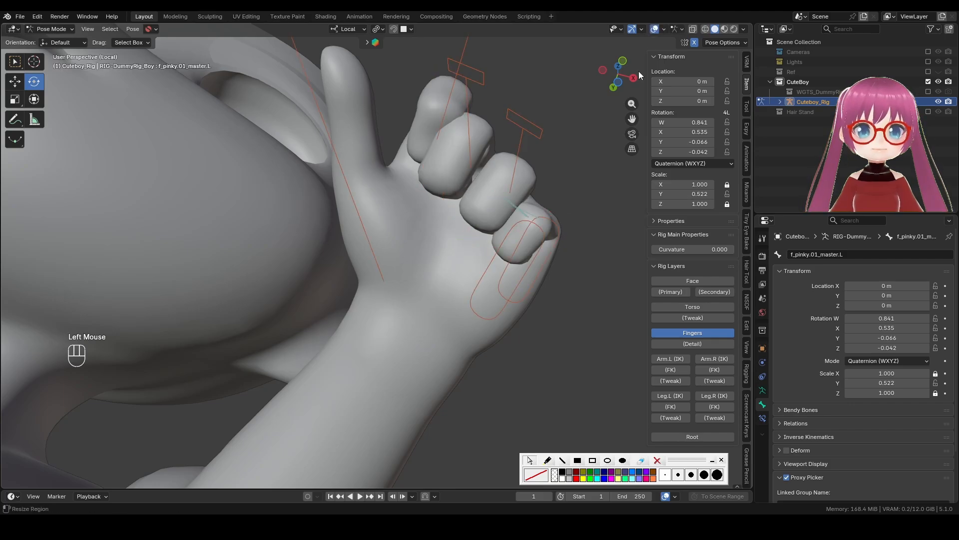
# Step: Rotate the left middle finger master control about local Y and Z to about Y 0.063, Z -0.043
pyautogui.click(470, 151)
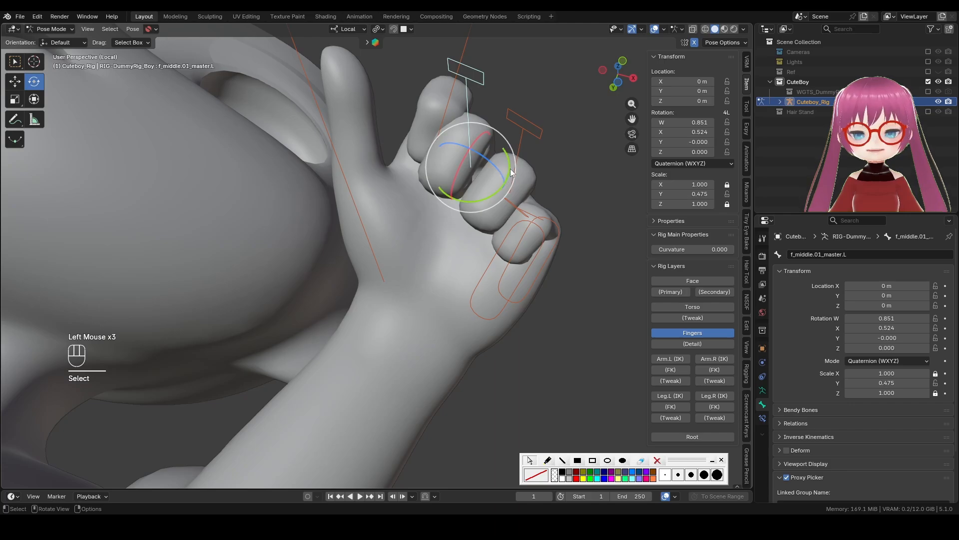
pyautogui.moveTo(511, 172); pyautogui.dragTo(512, 170)
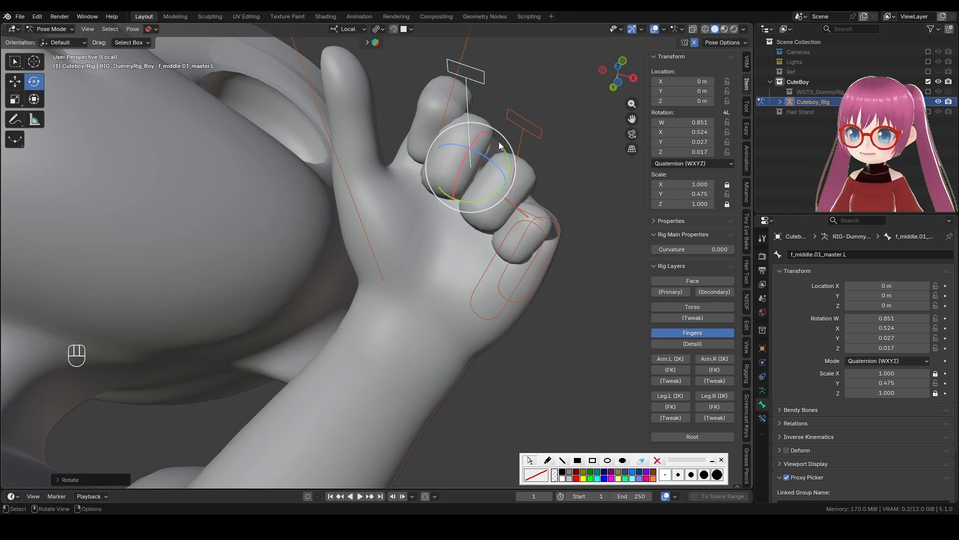
pyautogui.moveTo(506, 150); pyautogui.dragTo(489, 198, button='middle')
pyautogui.moveTo(494, 201); pyautogui.dragTo(494, 203)
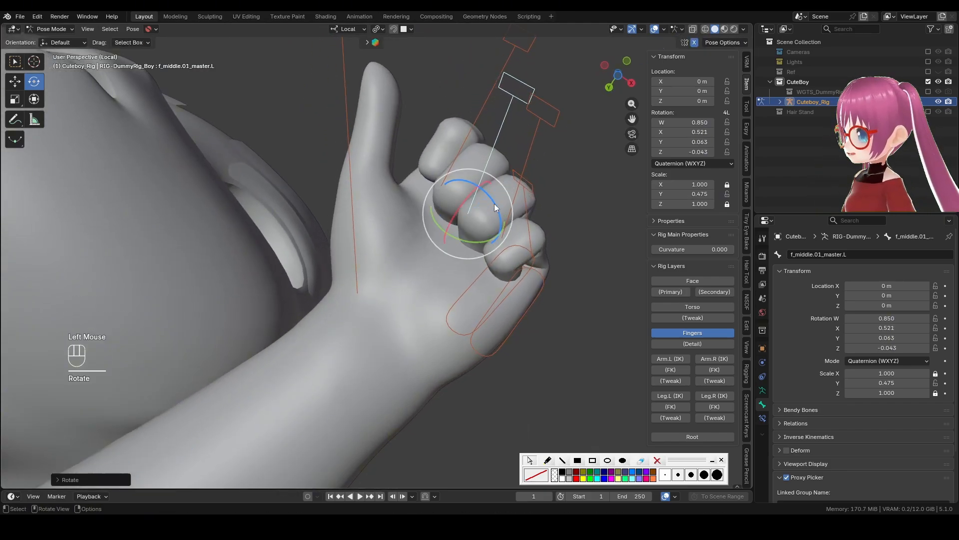
# Step: Rotate the left index finger master control about local Y and Z to about Y -0.028, Z -0.024
pyautogui.moveTo(573, 182); pyautogui.dragTo(543, 221, button='middle')
pyautogui.moveTo(542, 221); pyautogui.dragTo(548, 189, button='middle')
pyautogui.click(481, 171)
pyautogui.moveTo(480, 170); pyautogui.dragTo(507, 175, button='middle')
pyautogui.keyDown('shift'); pyautogui.moveTo(507, 174); pyautogui.dragTo(508, 172, button='middle'); pyautogui.keyUp('shift')
pyautogui.moveTo(499, 175); pyautogui.dragTo(501, 189)
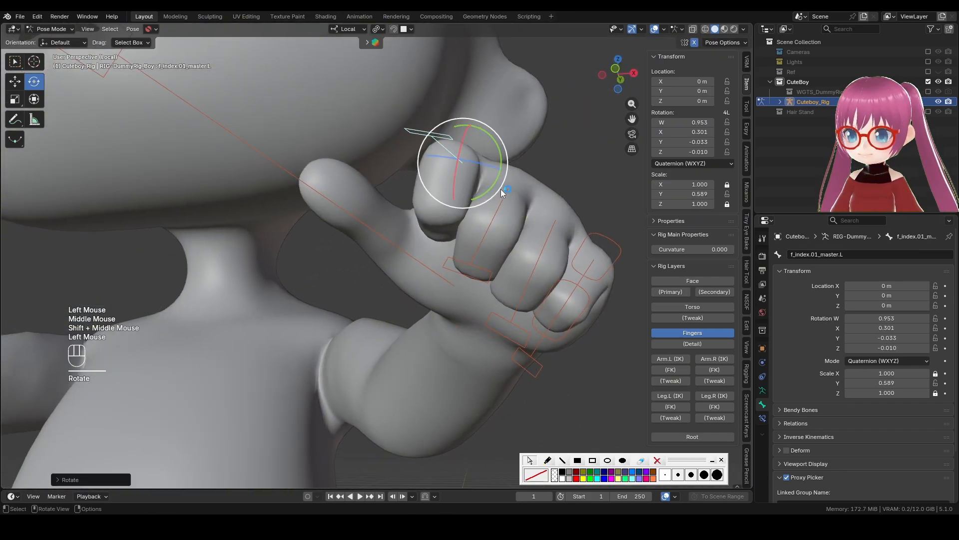
pyautogui.moveTo(501, 188); pyautogui.dragTo(506, 116, button='middle')
pyautogui.moveTo(489, 123); pyautogui.dragTo(494, 129)
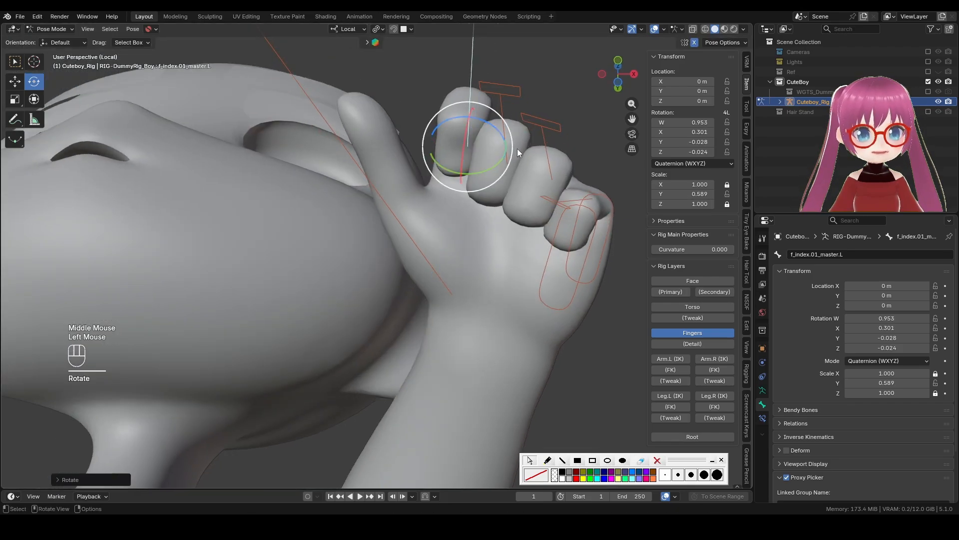
# Step: Fine-tune the index finger control about local Z to about Y -0.026, Z -0.032 and deselect it
pyautogui.moveTo(517, 149); pyautogui.dragTo(478, 230, button='middle')
pyautogui.keyDown('shift'); pyautogui.moveTo(478, 230); pyautogui.dragTo(476, 166, button='middle'); pyautogui.keyUp('shift')
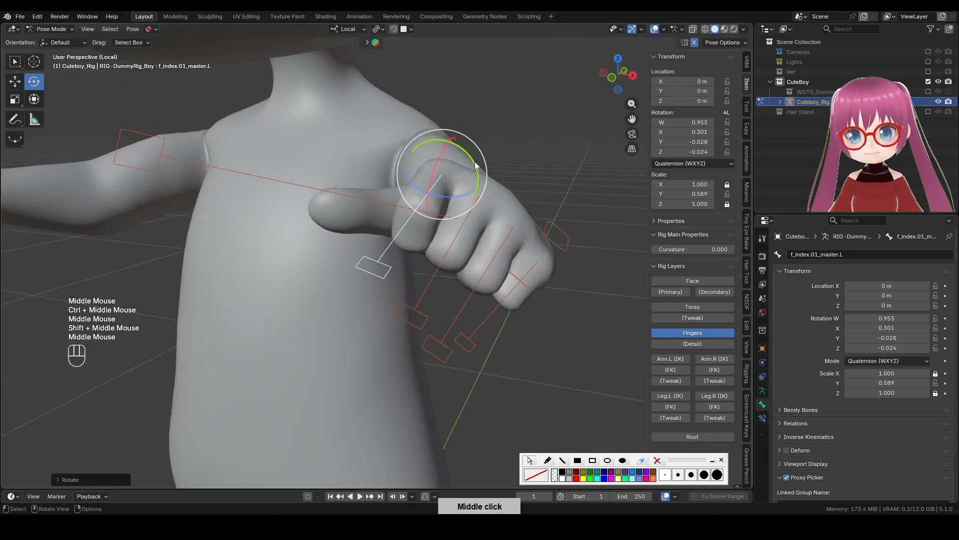
pyautogui.moveTo(476, 164); pyautogui.dragTo(479, 175)
pyautogui.hotkey('ctrl', 'z')
pyautogui.moveTo(479, 175); pyautogui.dragTo(465, 222, button='middle')
pyautogui.moveTo(465, 222); pyautogui.dragTo(478, 215)
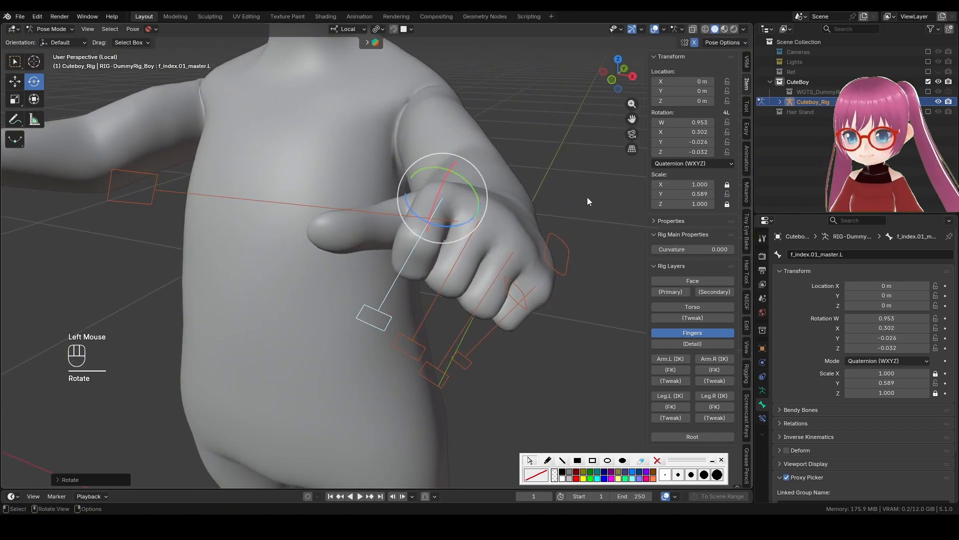
pyautogui.click(587, 198)
# Step: Scale the left thumb master control to about 0.727 to bend the thumb over the palm
pyautogui.moveTo(586, 197); pyautogui.dragTo(569, 147, button='middle')
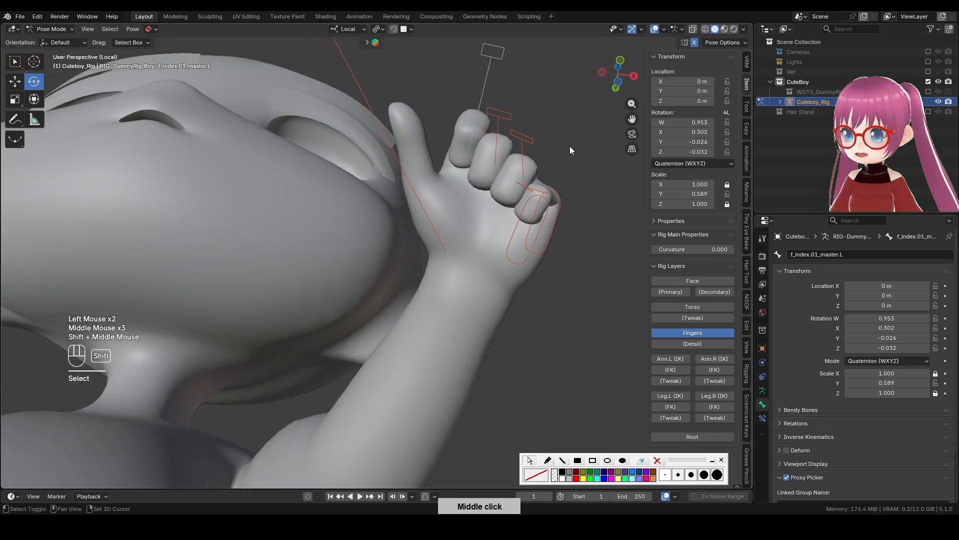
pyautogui.click(419, 189)
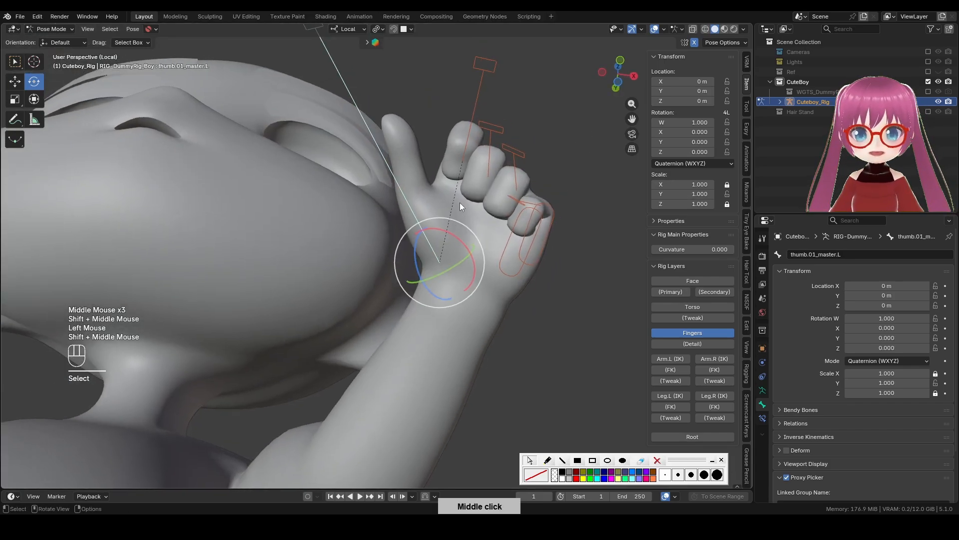
pyautogui.keyDown('shift'); pyautogui.moveTo(459, 202); pyautogui.dragTo(544, 164, button='middle'); pyautogui.keyUp('shift')
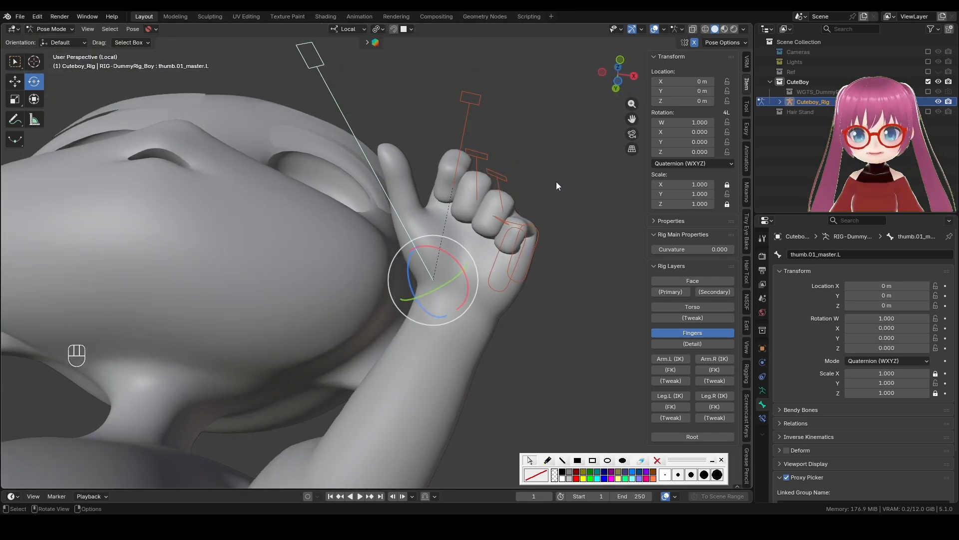
pyautogui.press('s')
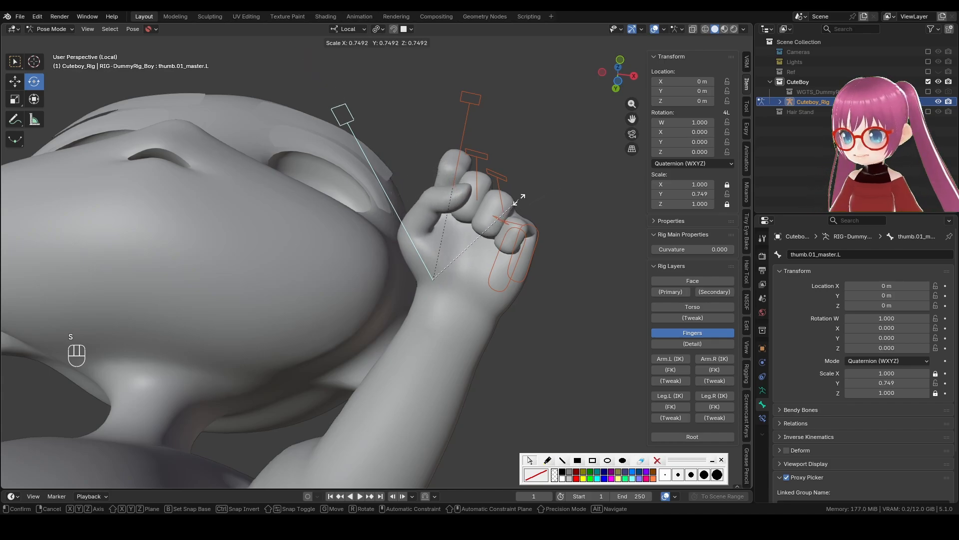
pyautogui.click(518, 201)
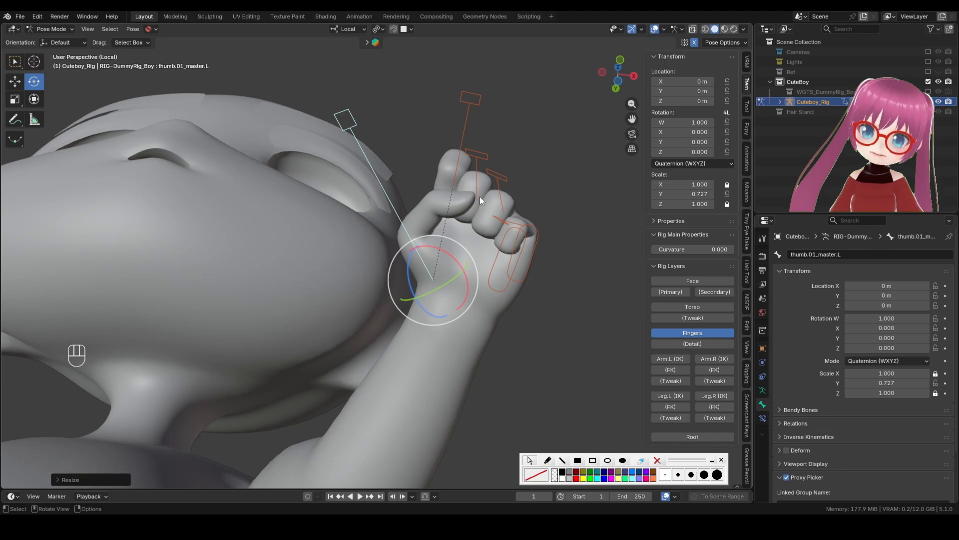
# Step: Rotate the thumb master control about local Y to about W 0.995, Y -0.099, laying the thumb against the fingers
pyautogui.moveTo(480, 200); pyautogui.dragTo(445, 209, button='middle')
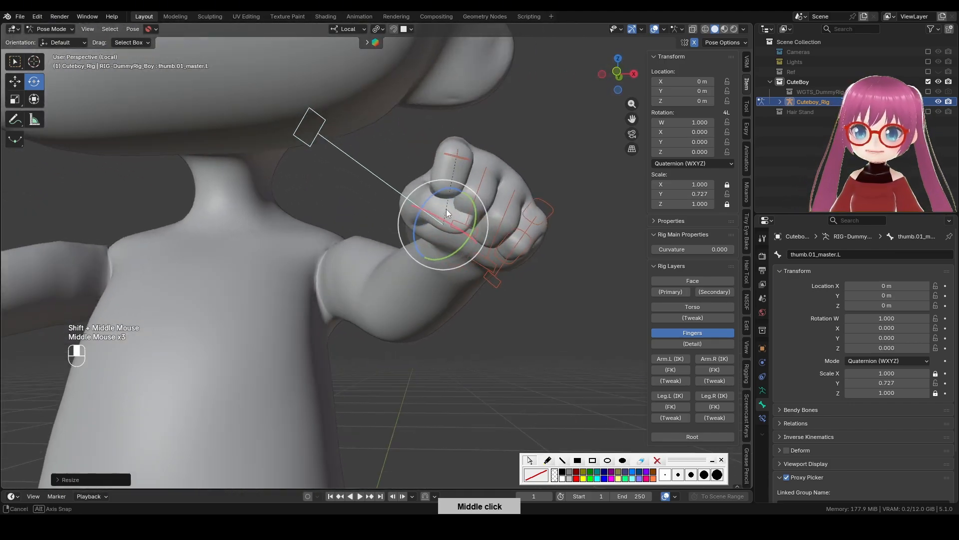
pyautogui.press('r')
pyautogui.press('y')
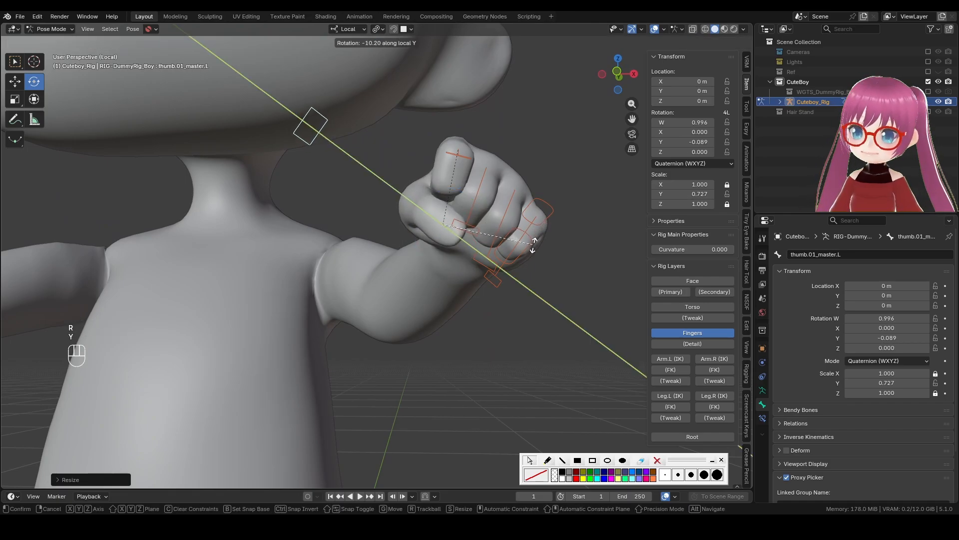
pyautogui.click(532, 245)
pyautogui.moveTo(531, 239); pyautogui.dragTo(489, 226, button='middle')
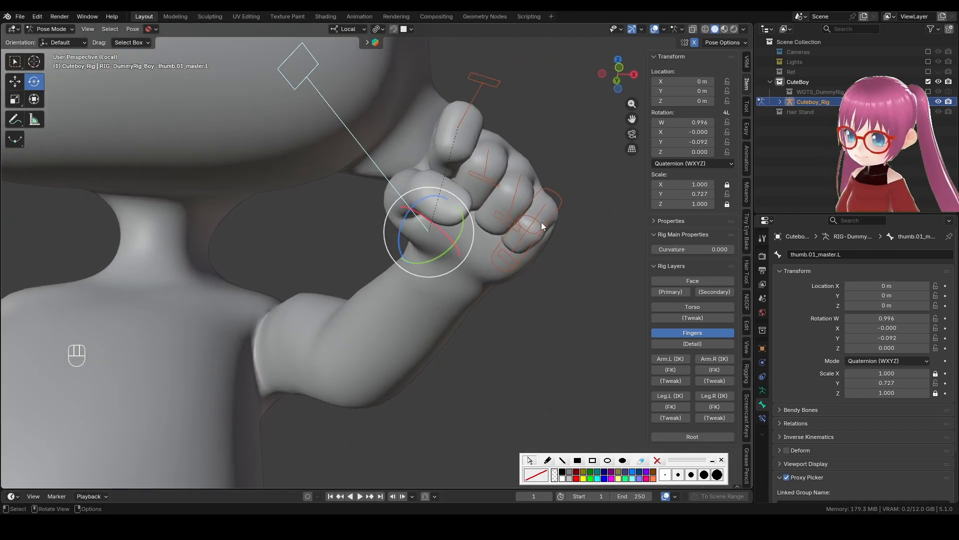
pyautogui.press('r')
pyautogui.press('y')
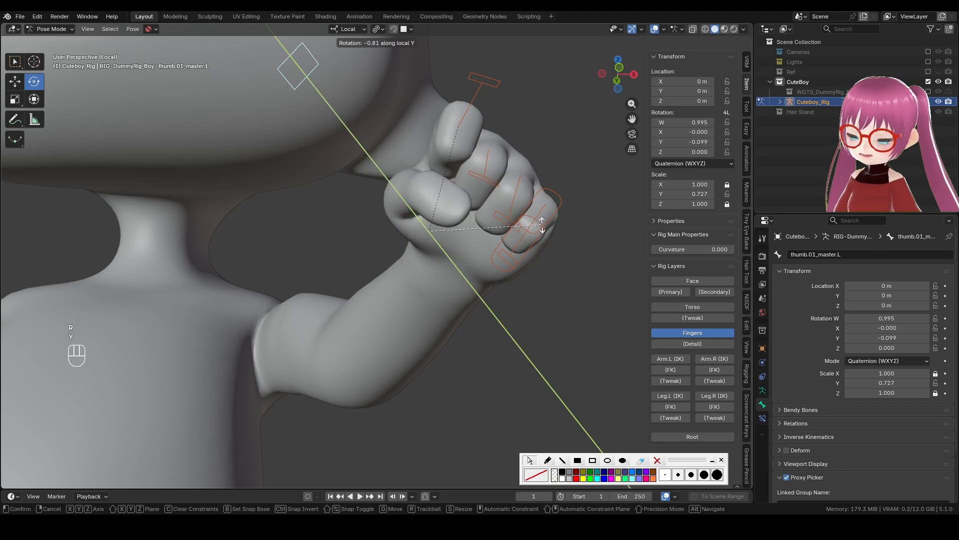
pyautogui.click(542, 225)
# Step: Scale the index finger control to about 0.570 and rotate it about local X to about W 0.900, X 0.435
pyautogui.moveTo(543, 226)
pyautogui.mouseDown(button='middle')
pyautogui.moveTo(542, 254)
pyautogui.moveTo(544, 245)
pyautogui.moveTo(560, 249)
pyautogui.moveTo(550, 229)
pyautogui.moveTo(542, 238)
pyautogui.mouseUp(button='middle')
pyautogui.keyDown('shift'); pyautogui.moveTo(542, 237); pyautogui.dragTo(506, 248, button='middle'); pyautogui.keyUp('shift')
pyautogui.moveTo(523, 188); pyautogui.dragTo(547, 224, button='middle')
pyautogui.click(549, 217)
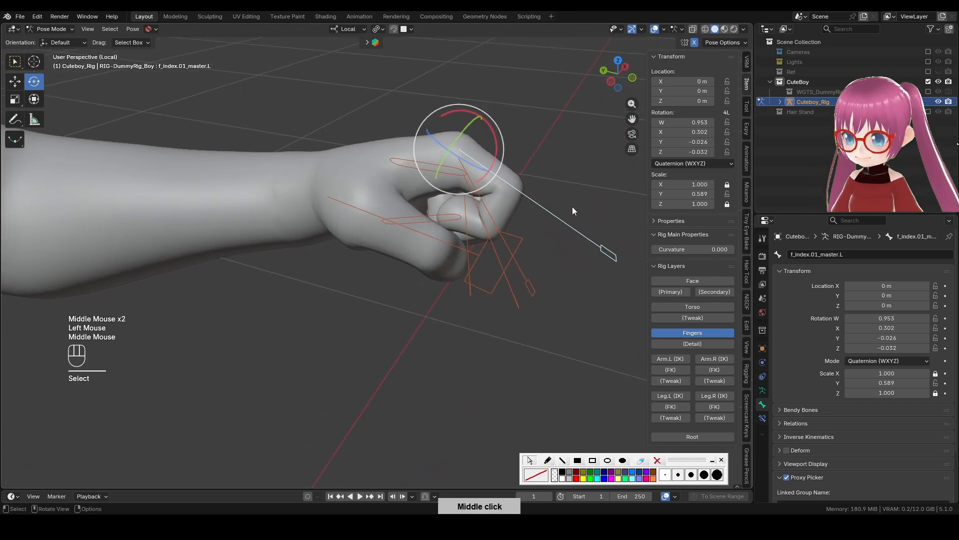
pyautogui.press('s')
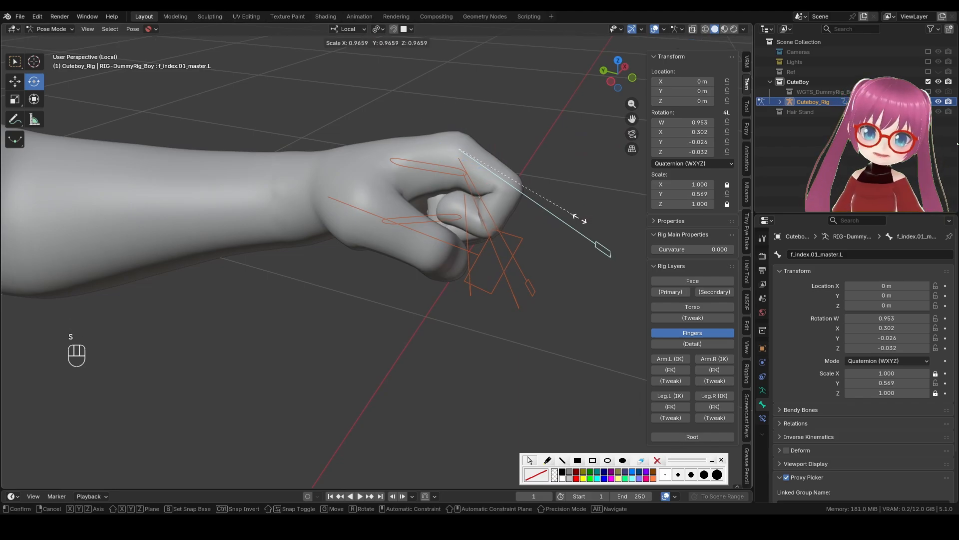
pyautogui.click(579, 219)
pyautogui.click(495, 141)
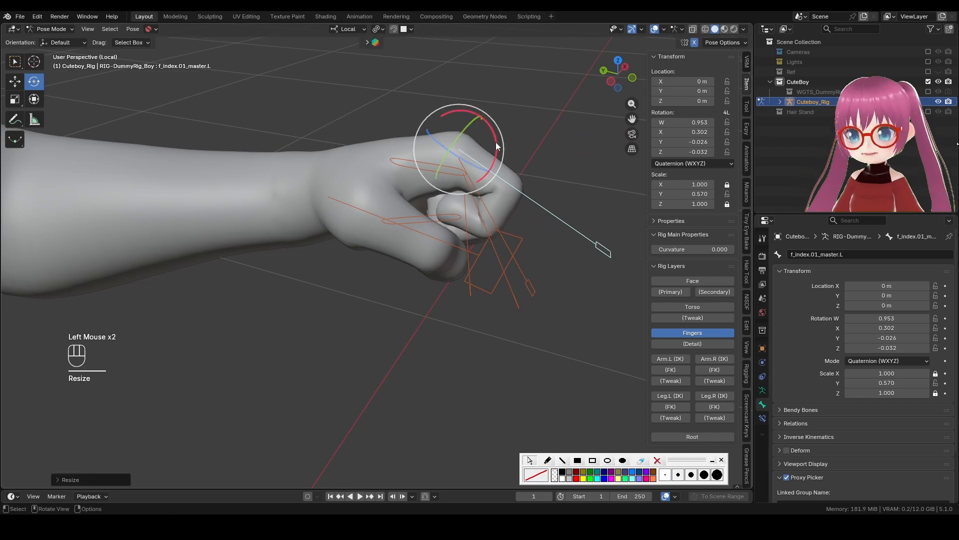
pyautogui.moveTo(495, 141); pyautogui.dragTo(495, 154)
pyautogui.click(575, 206)
# Step: Move the palm.L control by about 0.0012 m and rotate it around local Y to about -13.3°
pyautogui.moveTo(579, 207); pyautogui.dragTo(502, 212, button='middle')
pyautogui.moveTo(502, 253)
pyautogui.keyDown('shift'); pyautogui.mouseDown(button='middle')
pyautogui.moveTo(499, 199)
pyautogui.moveTo(492, 238)
pyautogui.mouseUp(button='middle'); pyautogui.keyUp('shift')
pyautogui.moveTo(492, 238); pyautogui.dragTo(498, 205, button='middle')
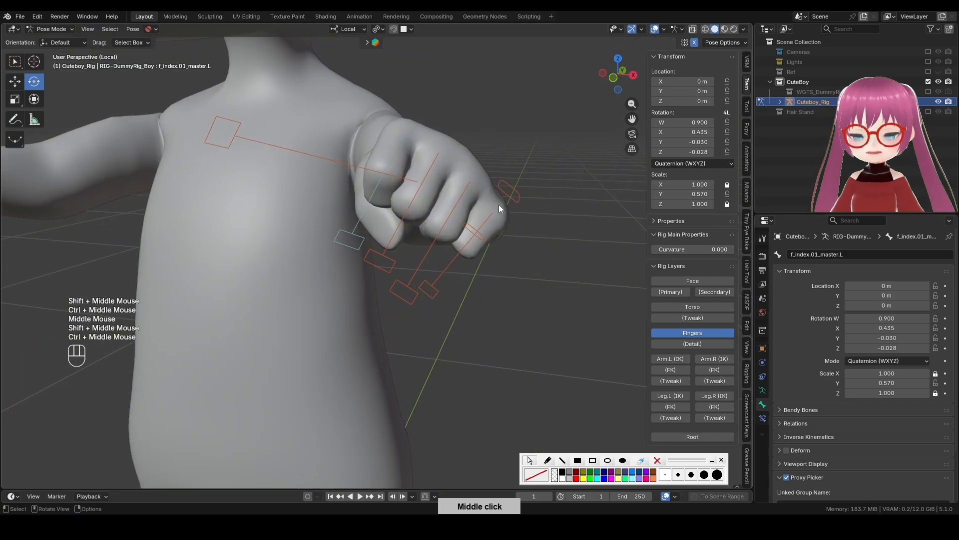
pyautogui.keyDown('shift'); pyautogui.click(519, 194); pyautogui.keyUp('shift')
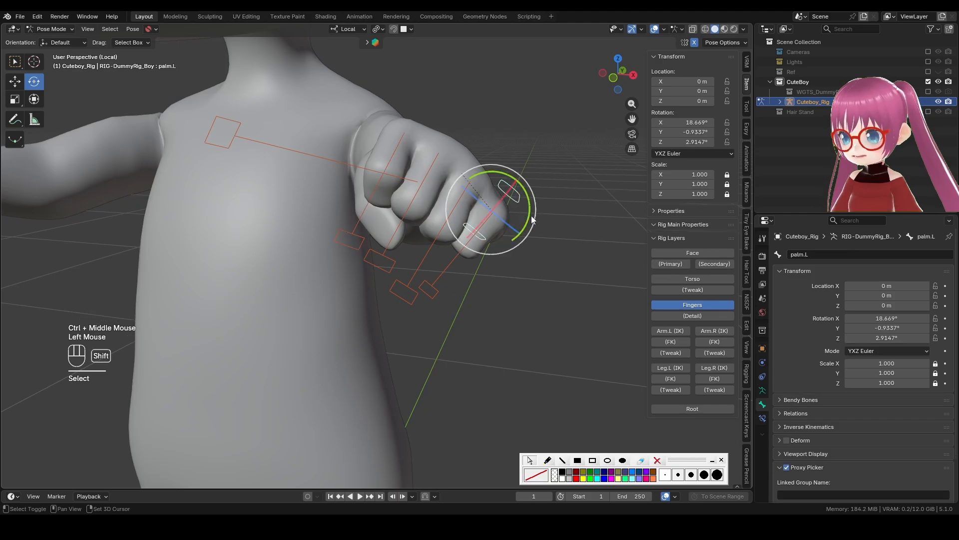
pyautogui.press('g')
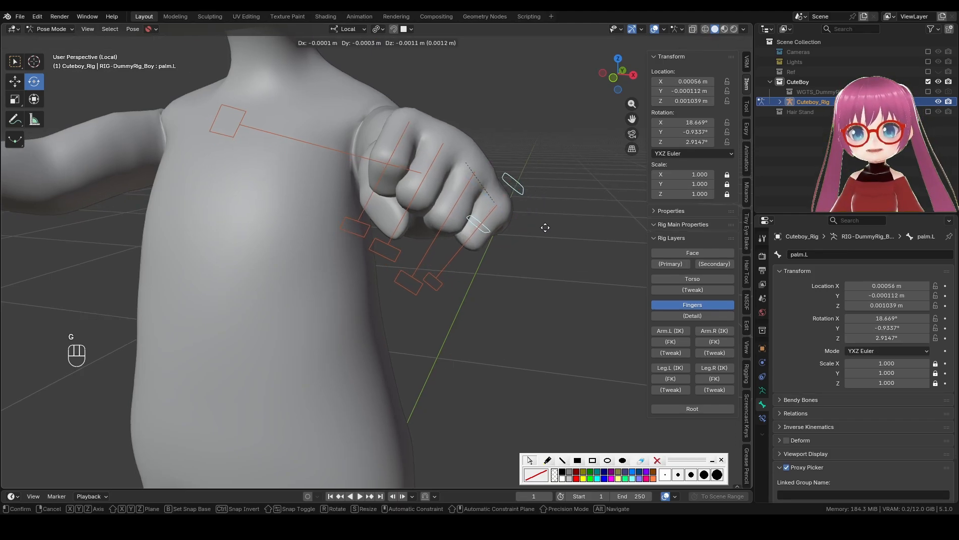
pyautogui.click(559, 225)
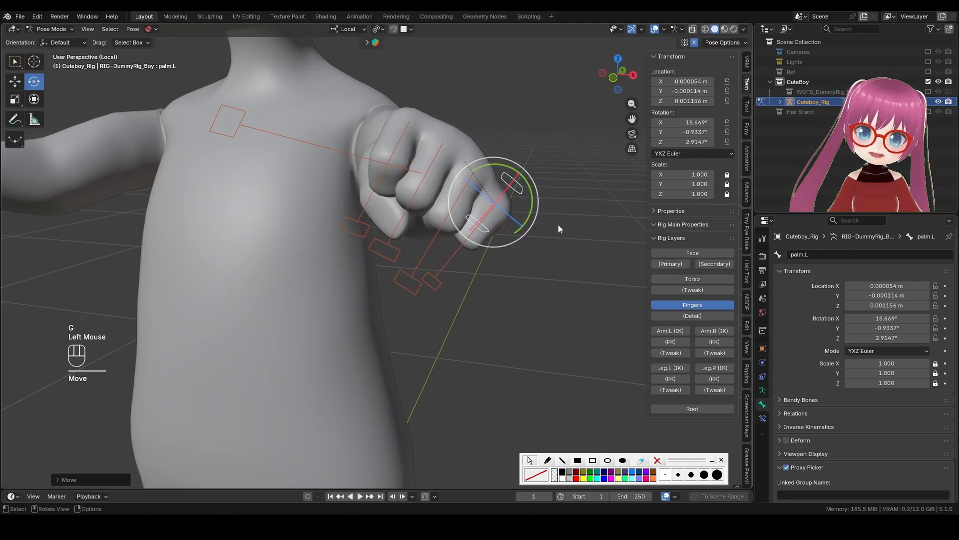
pyautogui.press('r')
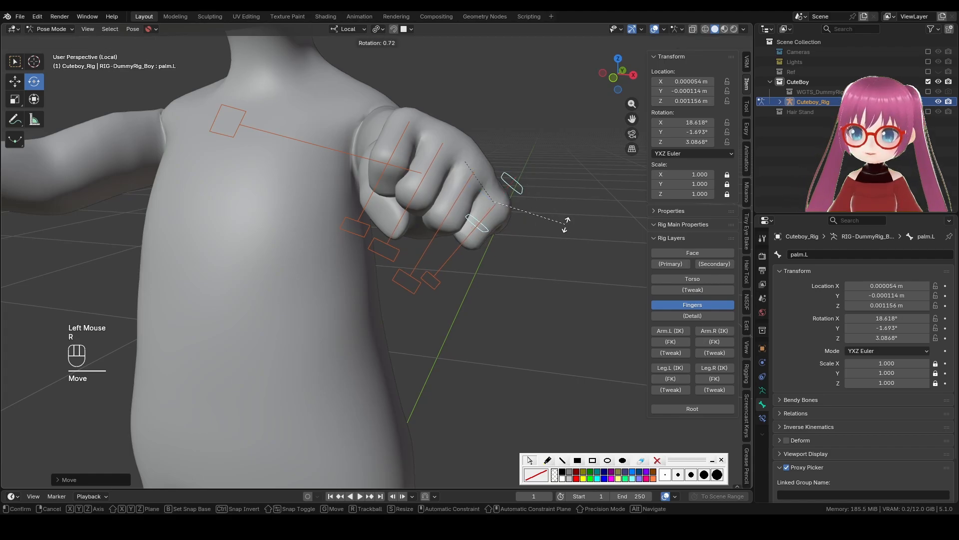
pyautogui.press('y')
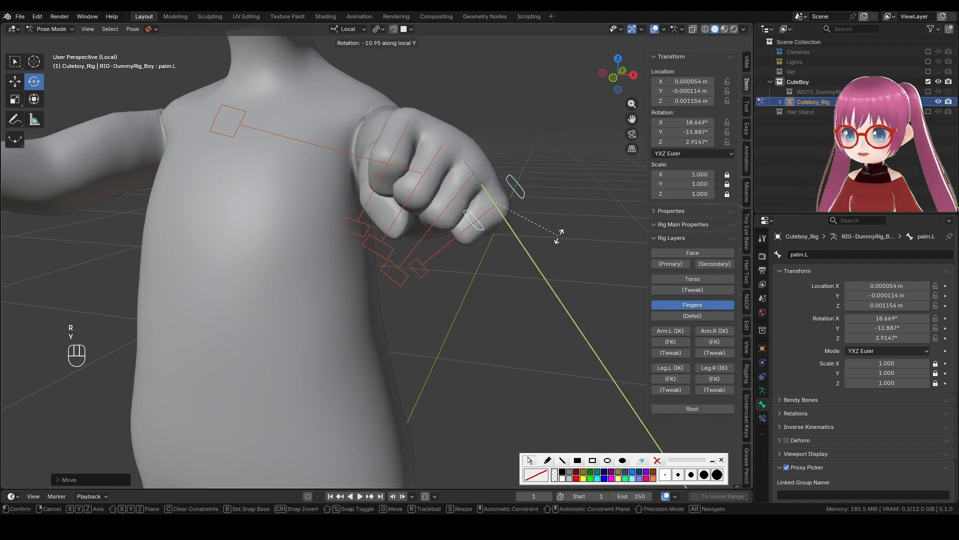
pyautogui.click(558, 238)
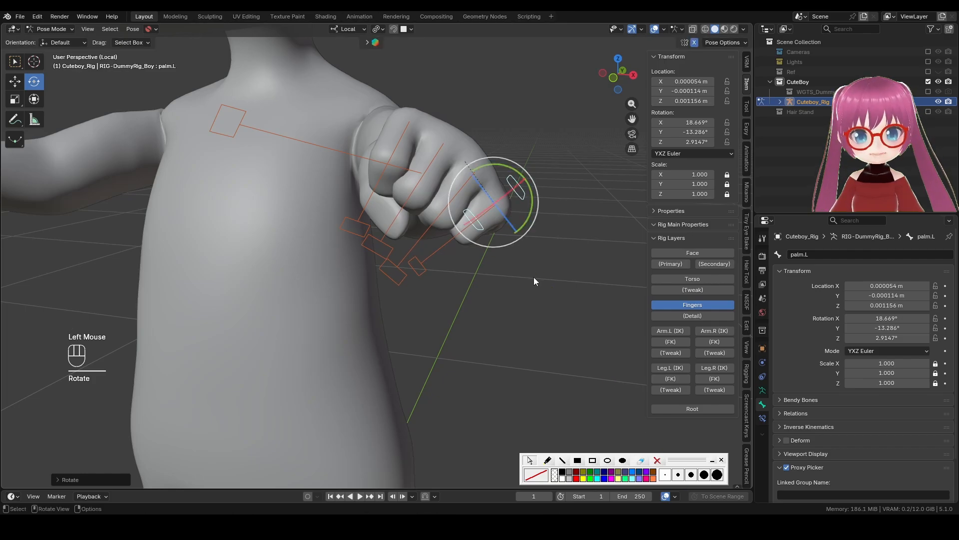
# Step: Hide the viewport overlays and examine the left fist on the whole body and up close
pyautogui.keyDown('shift'); pyautogui.moveTo(533, 277); pyautogui.dragTo(522, 255, button='middle'); pyautogui.keyUp('shift')
pyautogui.keyDown('ctrl'); pyautogui.moveTo(522, 255); pyautogui.dragTo(509, 229, button='middle'); pyautogui.keyUp('ctrl')
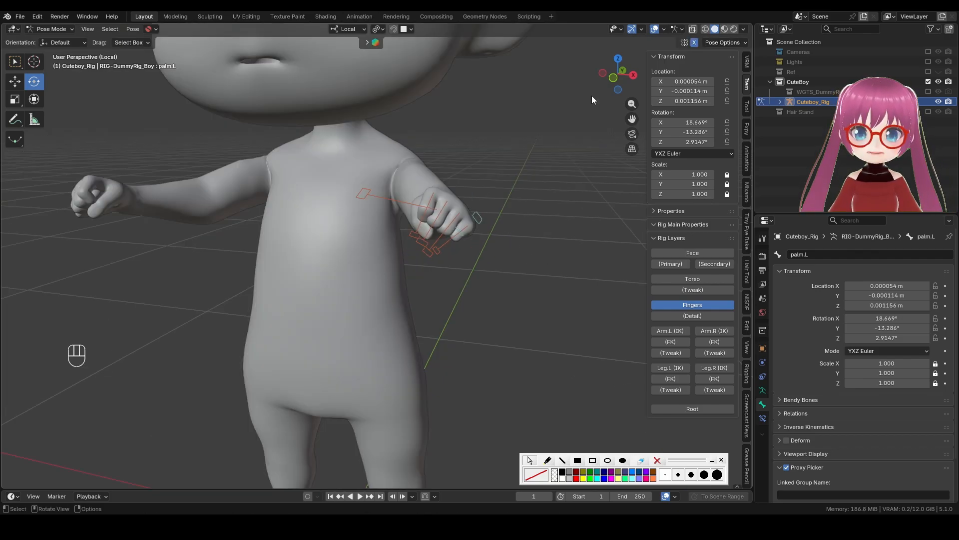
pyautogui.click(675, 29)
pyautogui.click(510, 226)
pyautogui.keyDown('ctrl'); pyautogui.moveTo(470, 250); pyautogui.dragTo(430, 270, button='middle'); pyautogui.keyUp('ctrl')
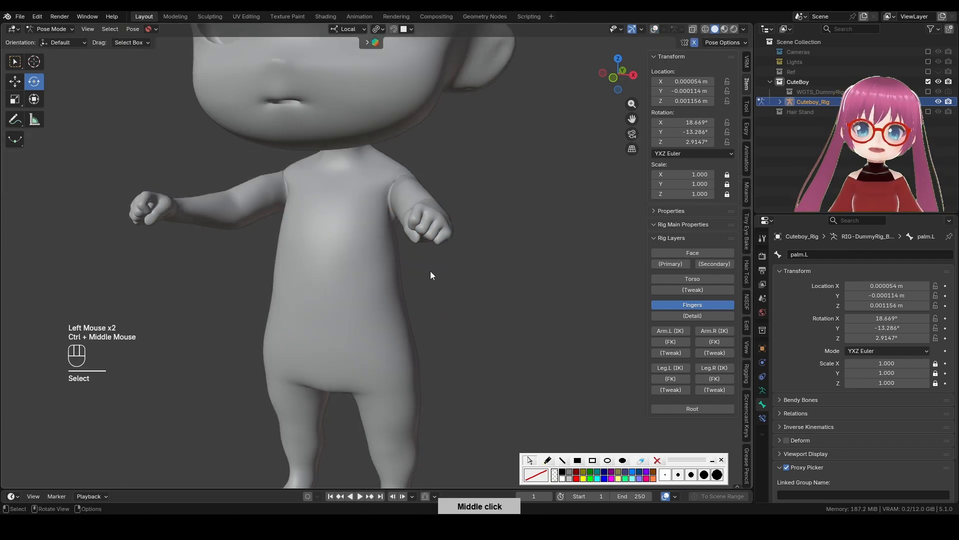
pyautogui.scroll(1, 438, 232)
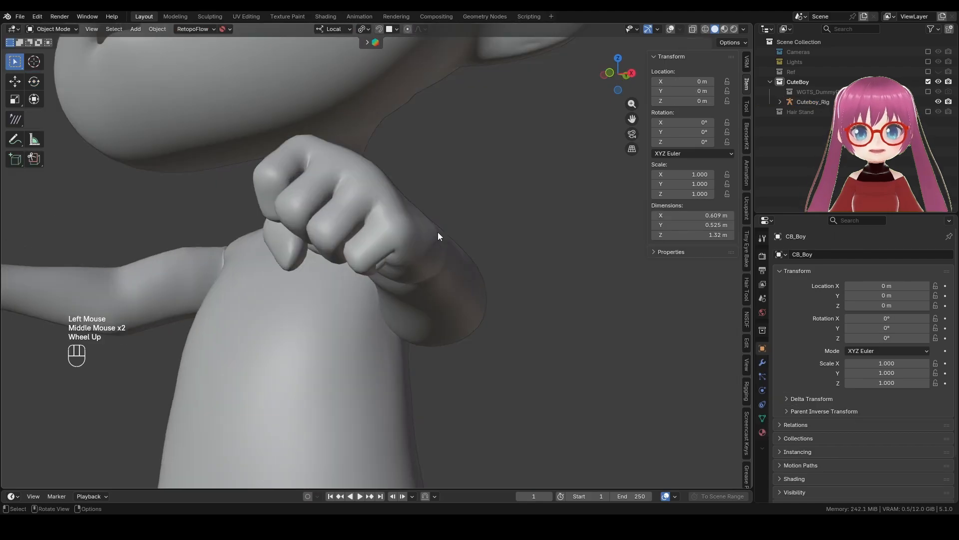
pyautogui.keyDown('shift'); pyautogui.moveTo(437, 231); pyautogui.dragTo(487, 247, button='middle'); pyautogui.keyUp('shift')
pyautogui.scroll(1, 467, 253)
pyautogui.scroll(-1, 470, 254)
pyautogui.moveTo(487, 248); pyautogui.dragTo(497, 232, button='middle')
# Step: Switch the viewport to Material Preview shading and leave local view to show the complete dressed character
pyautogui.click(725, 29)
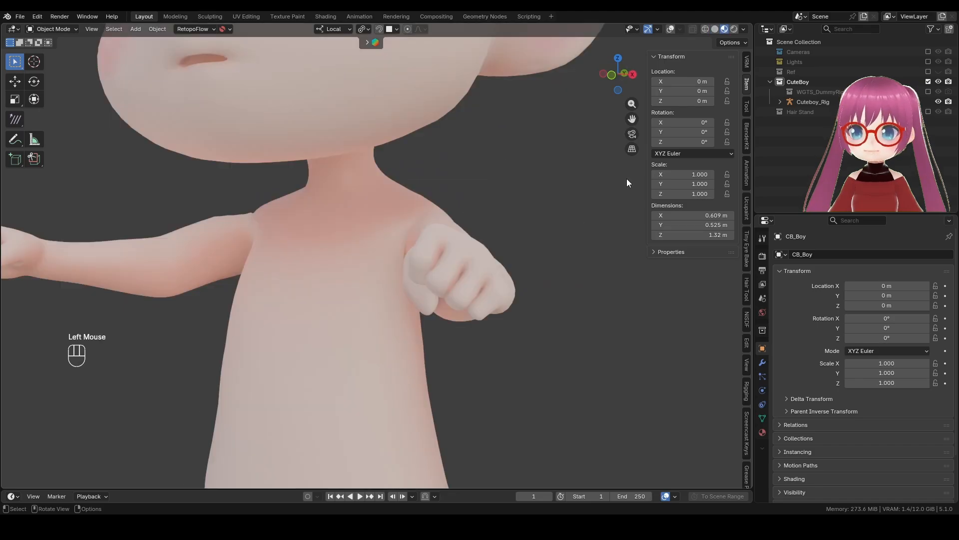
pyautogui.press('KP_Divide')
pyautogui.scroll(-2, 609, 188)
pyautogui.scroll(-1, 461, 292)
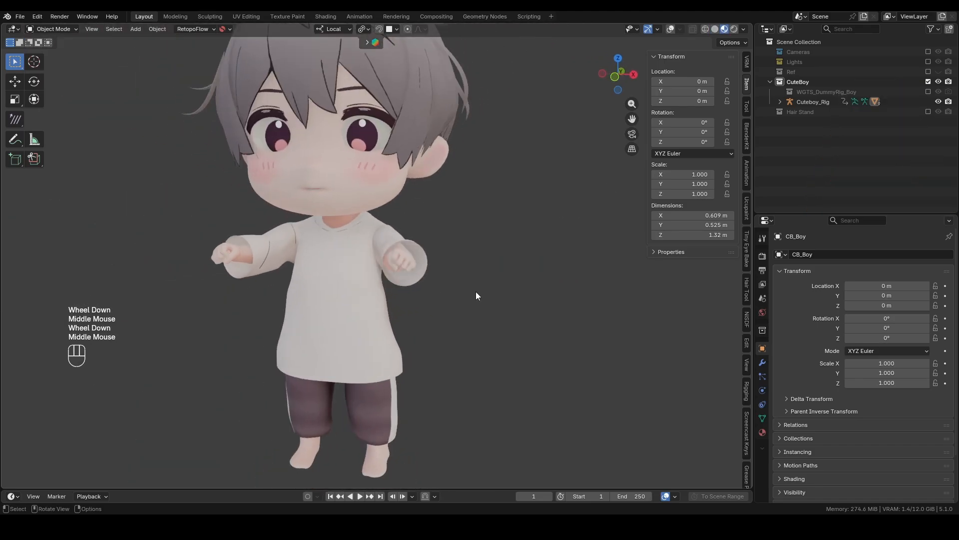